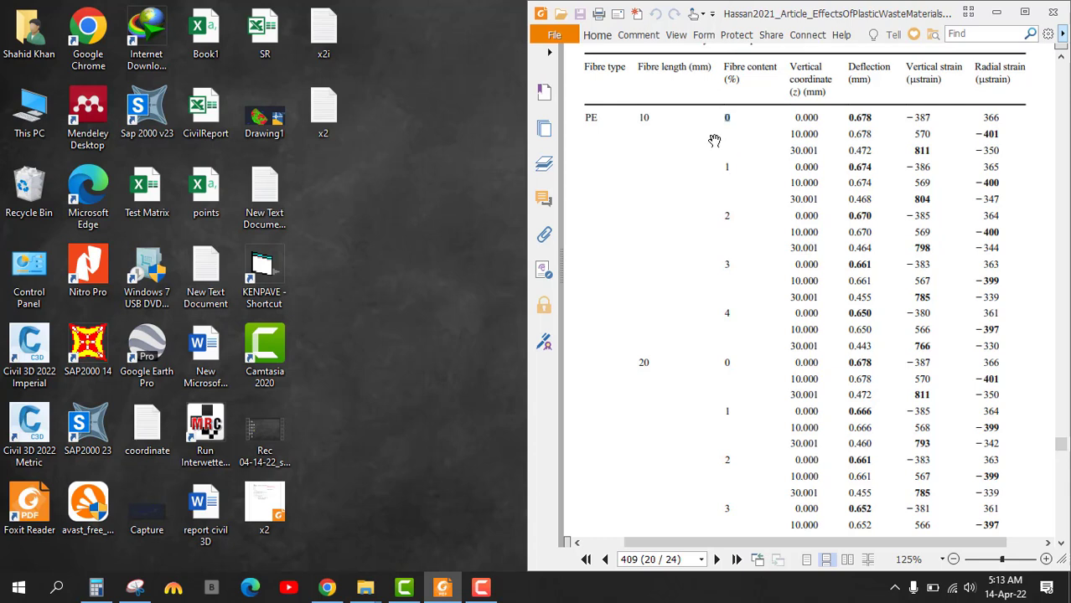
# Step: Find Table 5 in the paper and examine its resilient modulus values of PE for 1-cm fibre length at each fibre content
pyautogui.scroll(3, 854, 203)
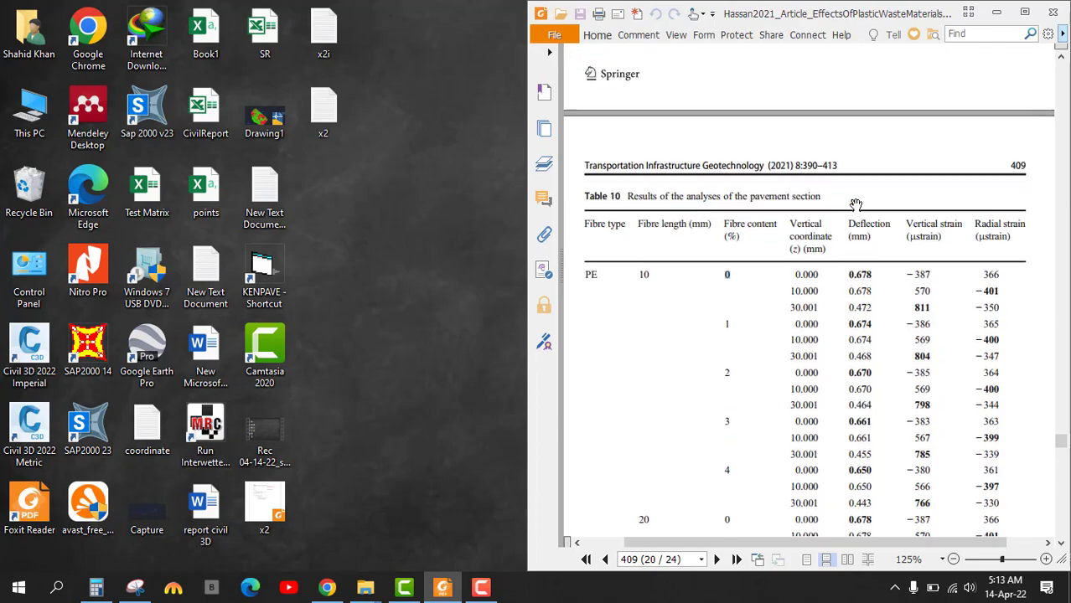
pyautogui.scroll(5, 778, 321)
pyautogui.scroll(10, 777, 320)
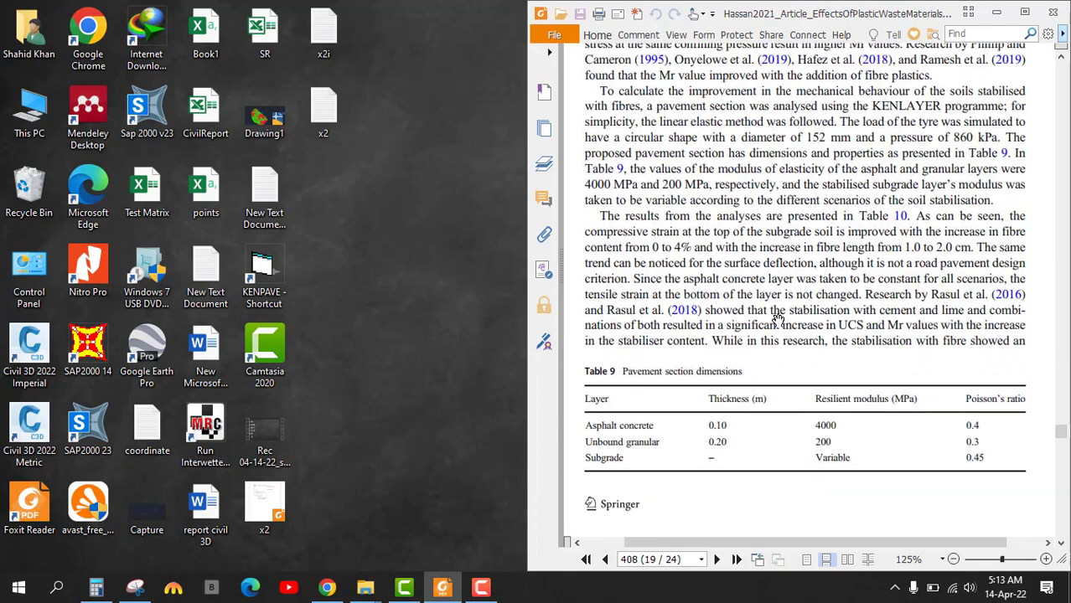
pyautogui.scroll(12, 778, 320)
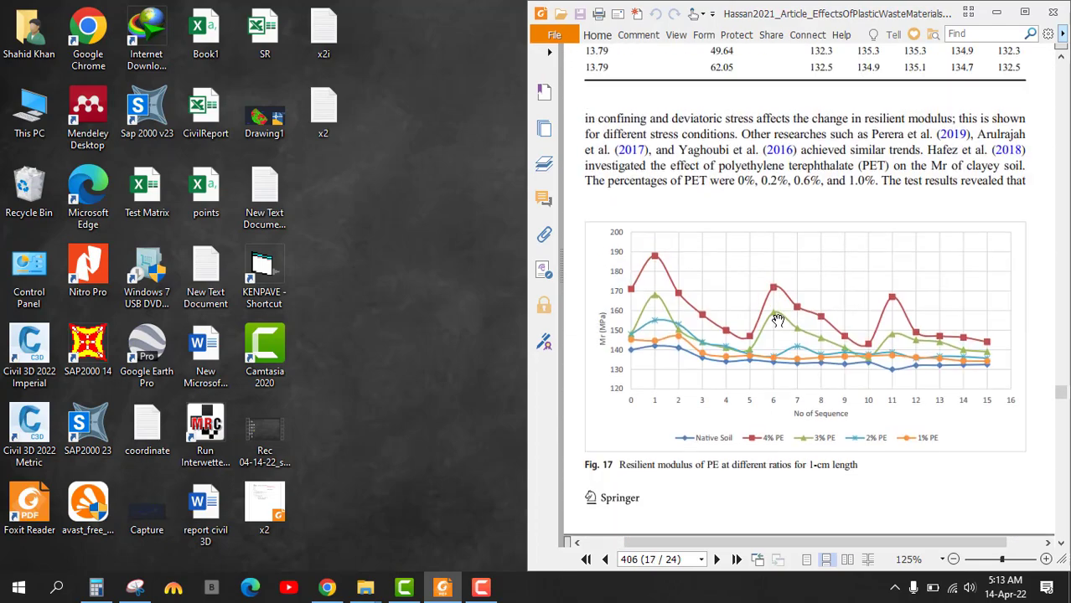
pyautogui.scroll(12, 778, 321)
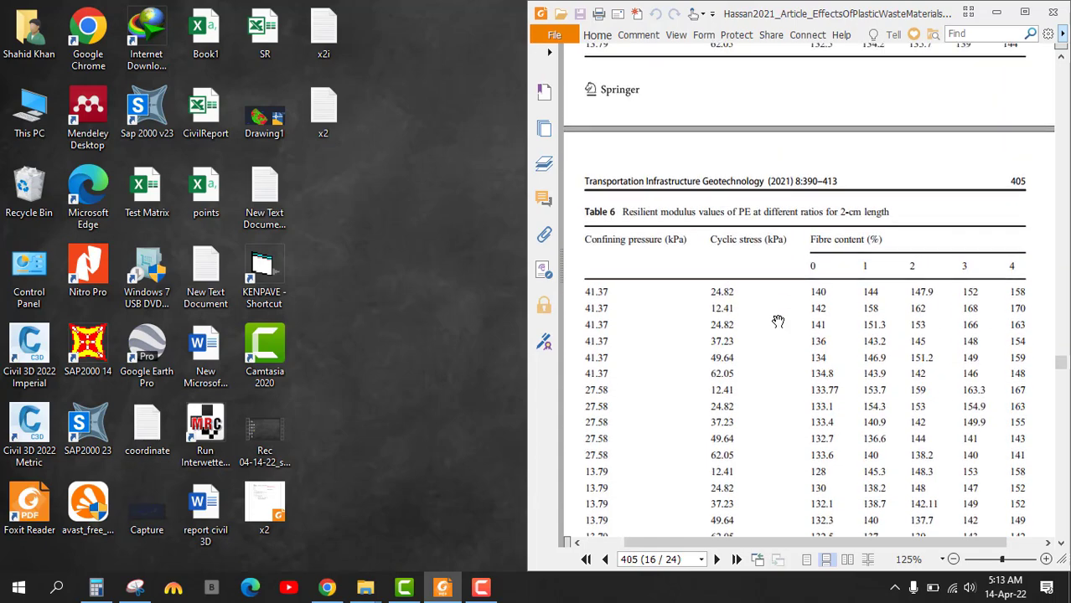
pyautogui.scroll(-4, 777, 321)
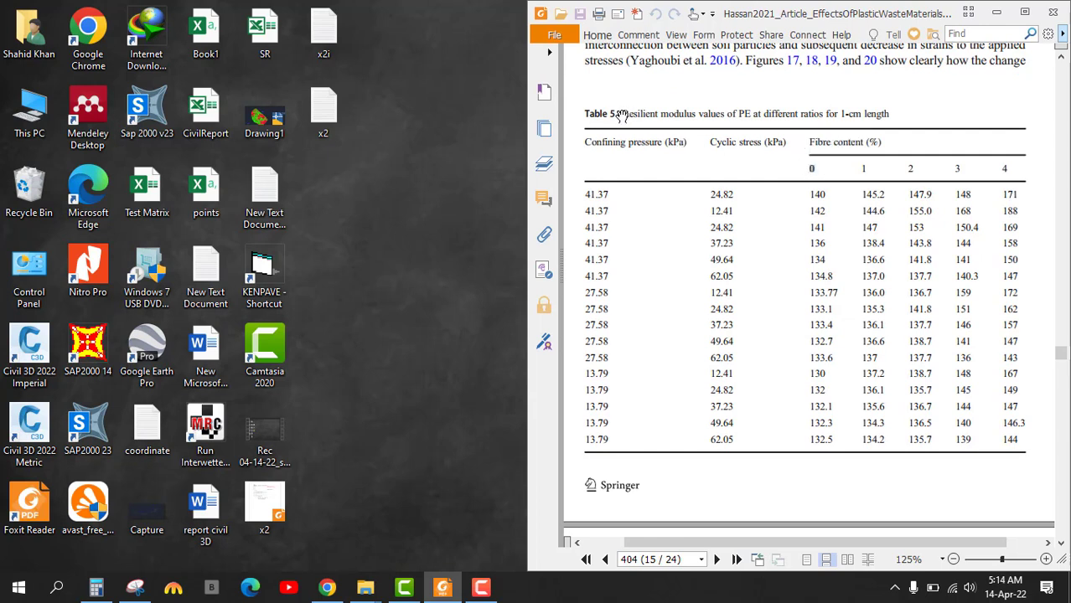
pyautogui.moveTo(621, 113); pyautogui.dragTo(922, 114)
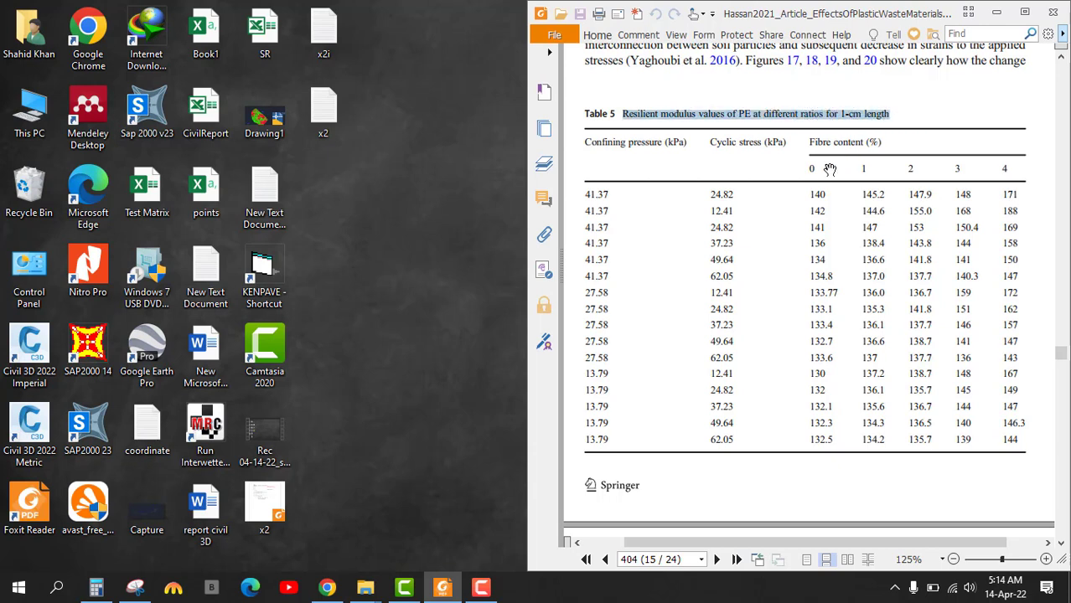
pyautogui.click(808, 196)
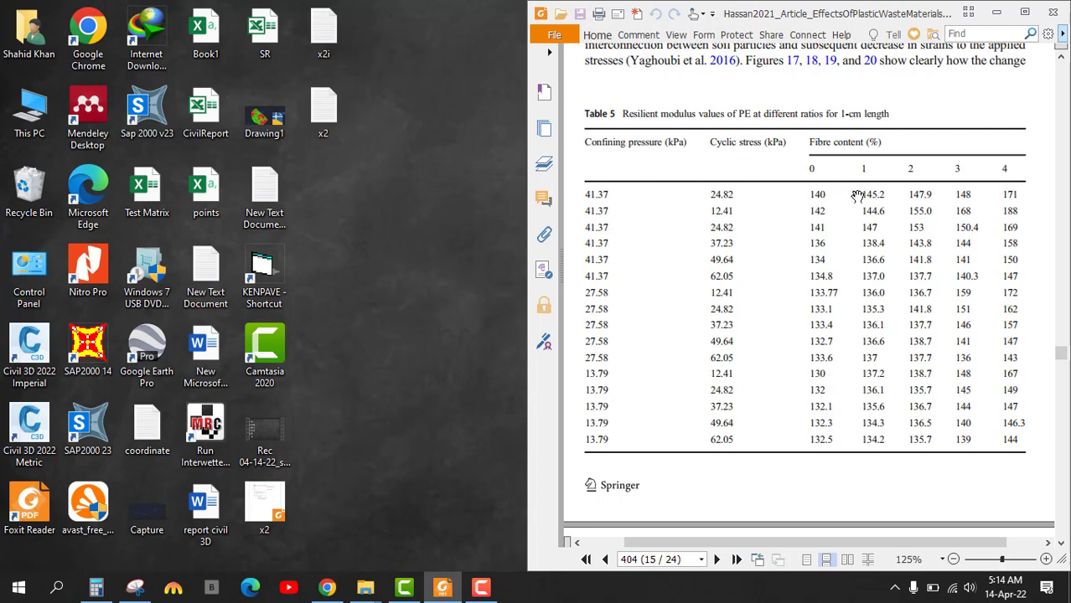
pyautogui.moveTo(858, 192); pyautogui.dragTo(890, 195)
pyautogui.moveTo(907, 194); pyautogui.dragTo(939, 193)
pyautogui.moveTo(839, 115); pyautogui.dragTo(890, 115)
pyautogui.doubleClick(743, 115)
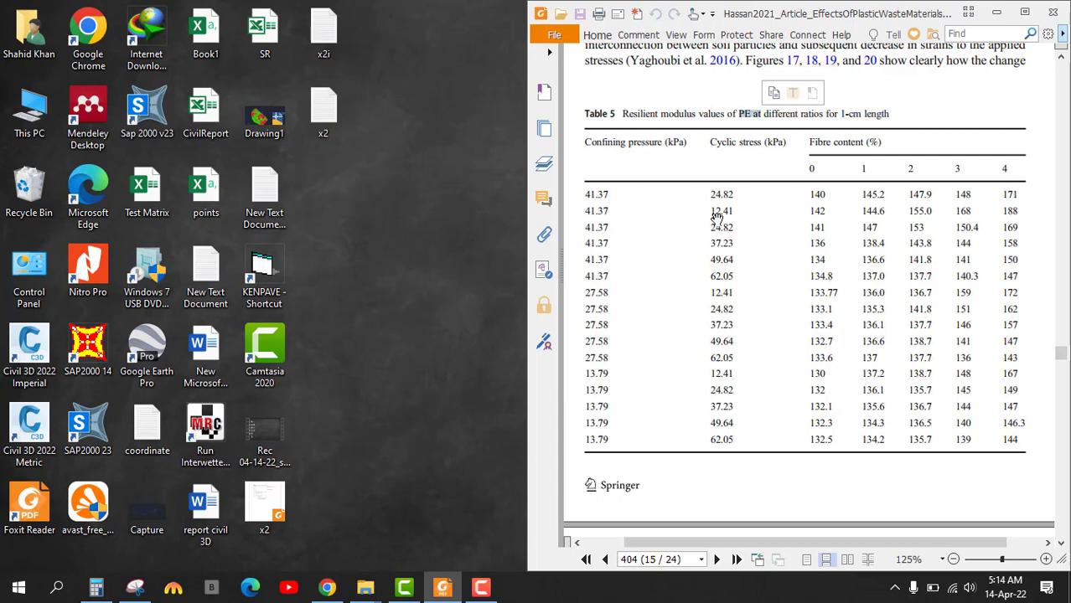
# Step: Examine Table 6 for PE at 2-cm length, and go through the PP resilient modulus tables up to Table 8
pyautogui.scroll(-3, 708, 269)
pyautogui.scroll(-9, 708, 269)
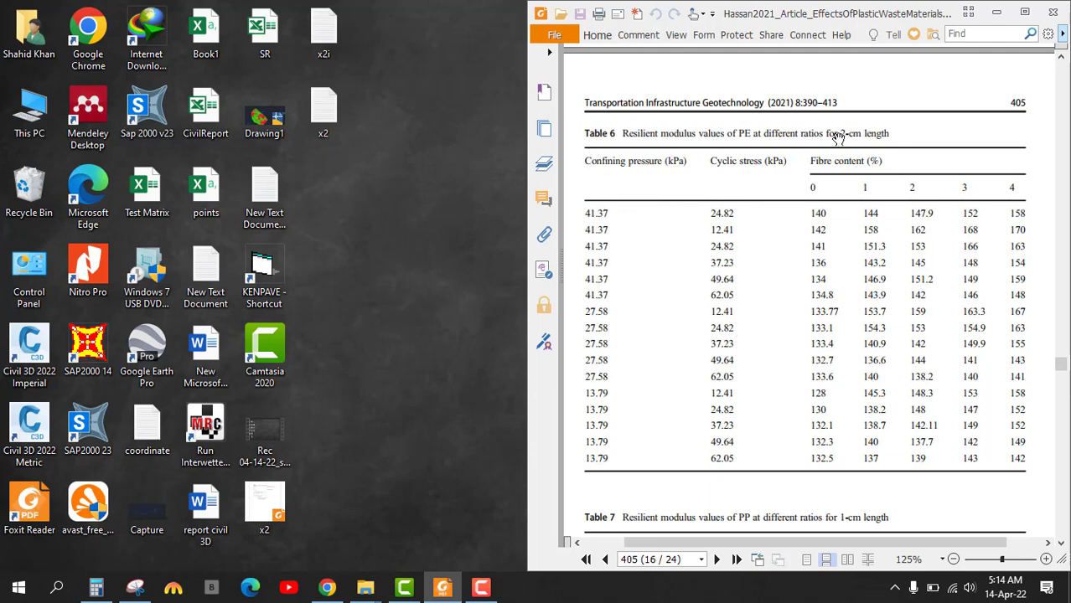
pyautogui.moveTo(841, 134); pyautogui.dragTo(888, 137)
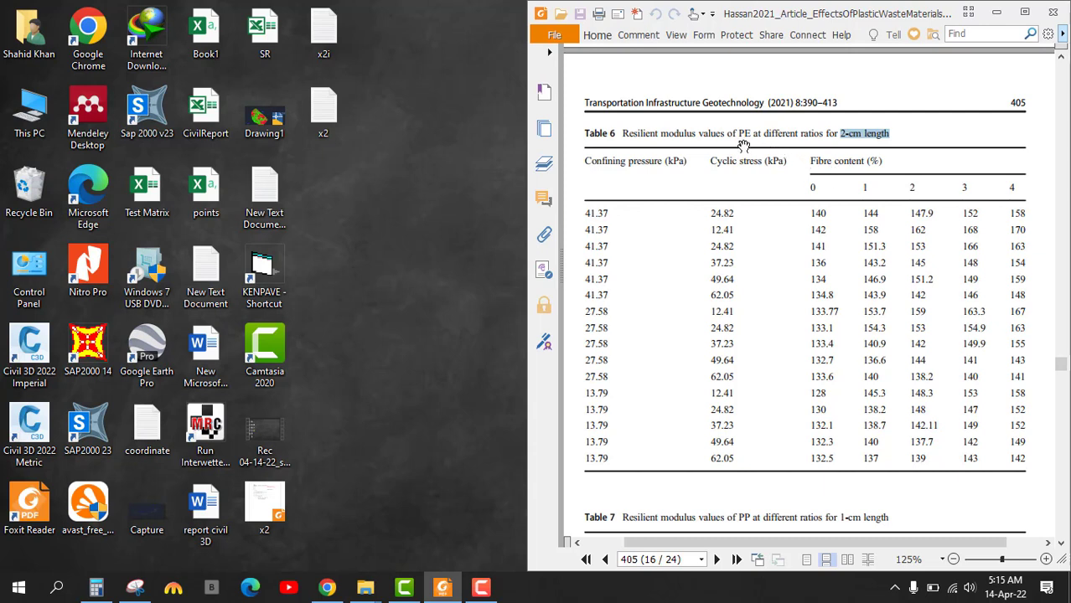
pyautogui.moveTo(735, 135); pyautogui.dragTo(750, 135)
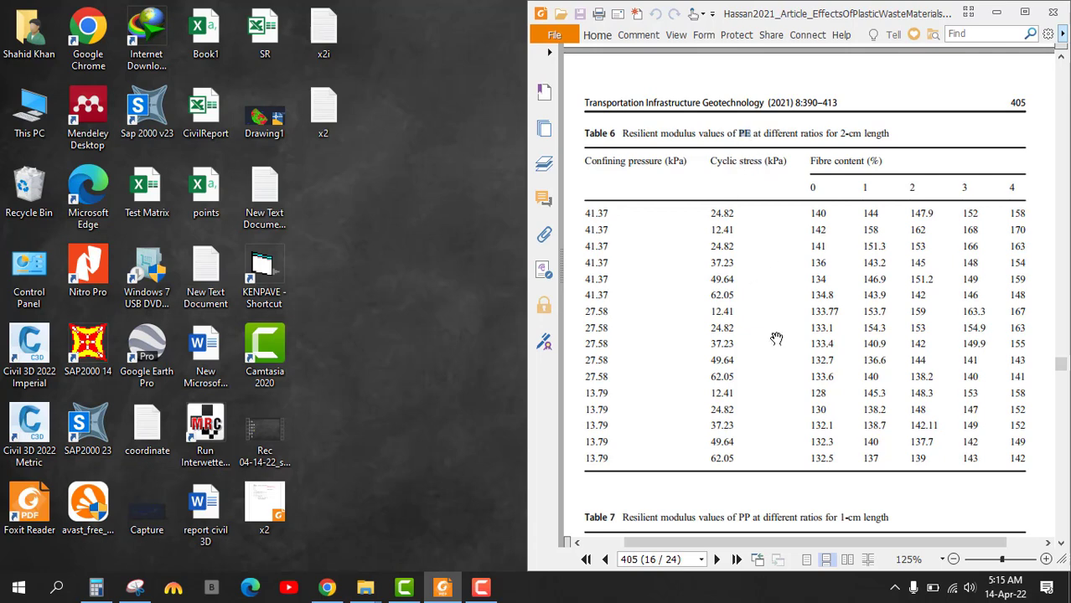
pyautogui.scroll(-2, 777, 339)
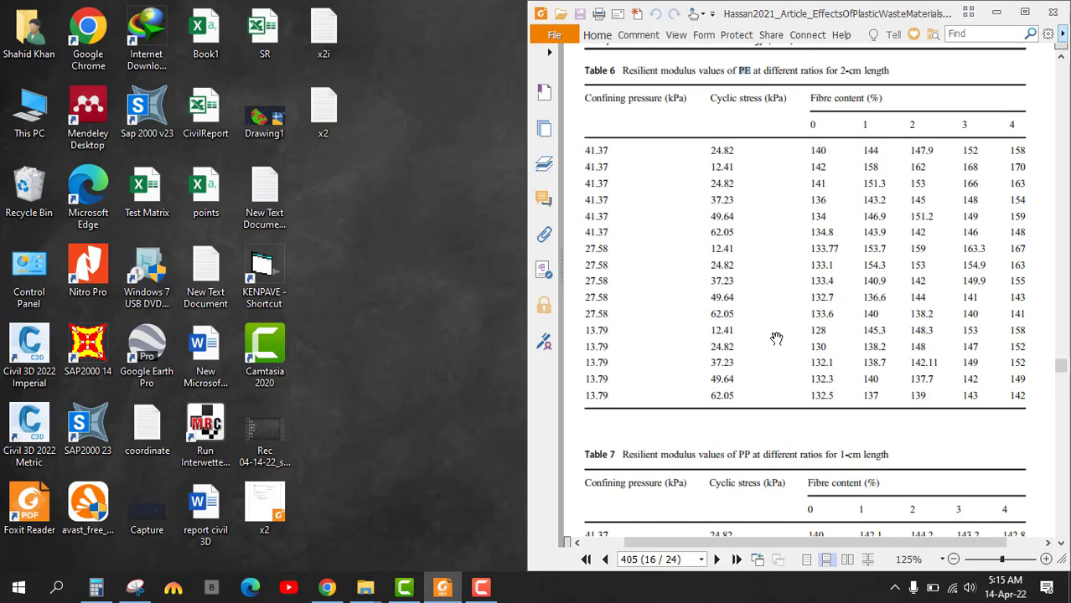
pyautogui.scroll(-10, 777, 339)
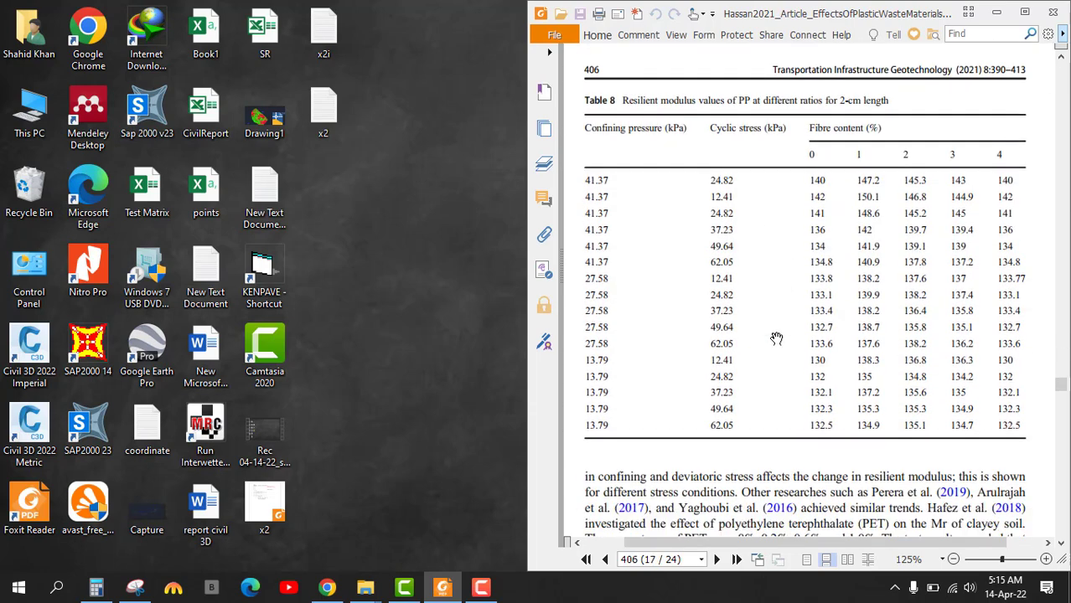
pyautogui.scroll(-1, 777, 338)
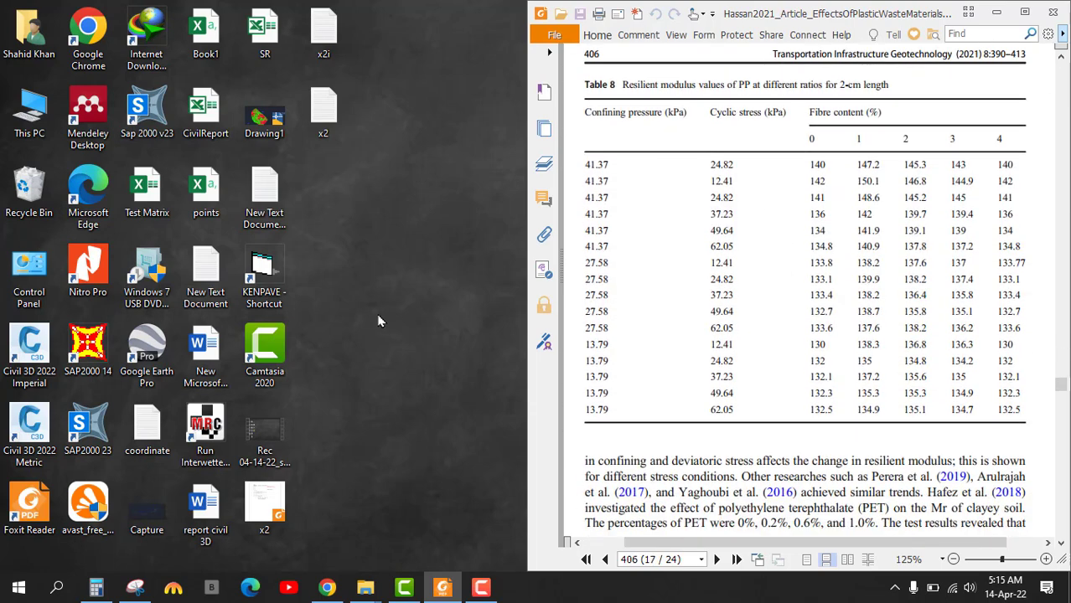
# Step: Launch KENPAVE and open the LAYERINP main menu, placing both windows beside the paper
pyautogui.doubleClick(264, 265)
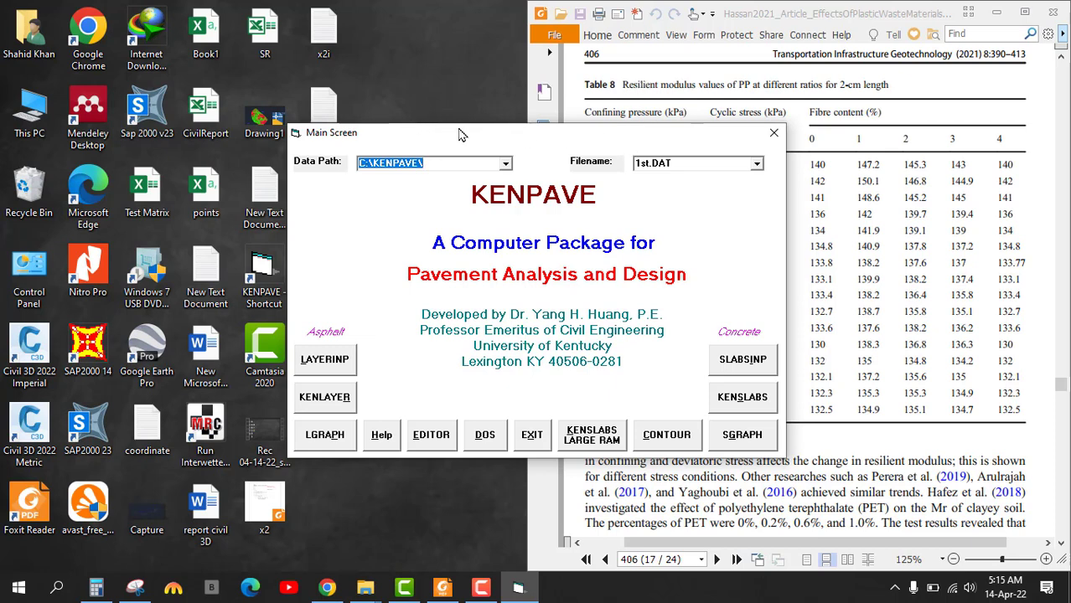
pyautogui.moveTo(459, 134); pyautogui.dragTo(184, 41)
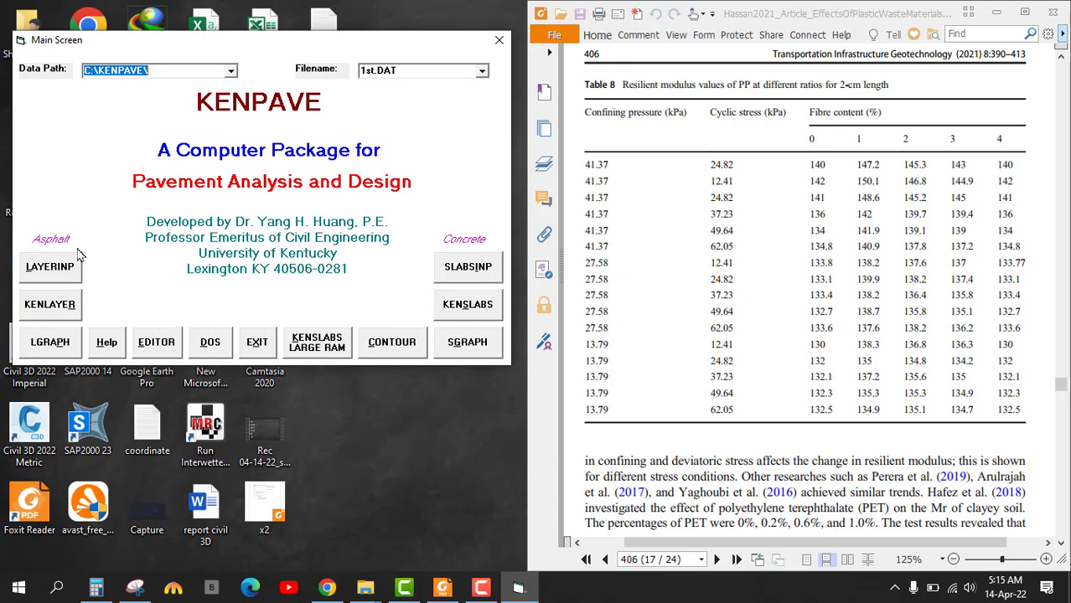
pyautogui.click(50, 267)
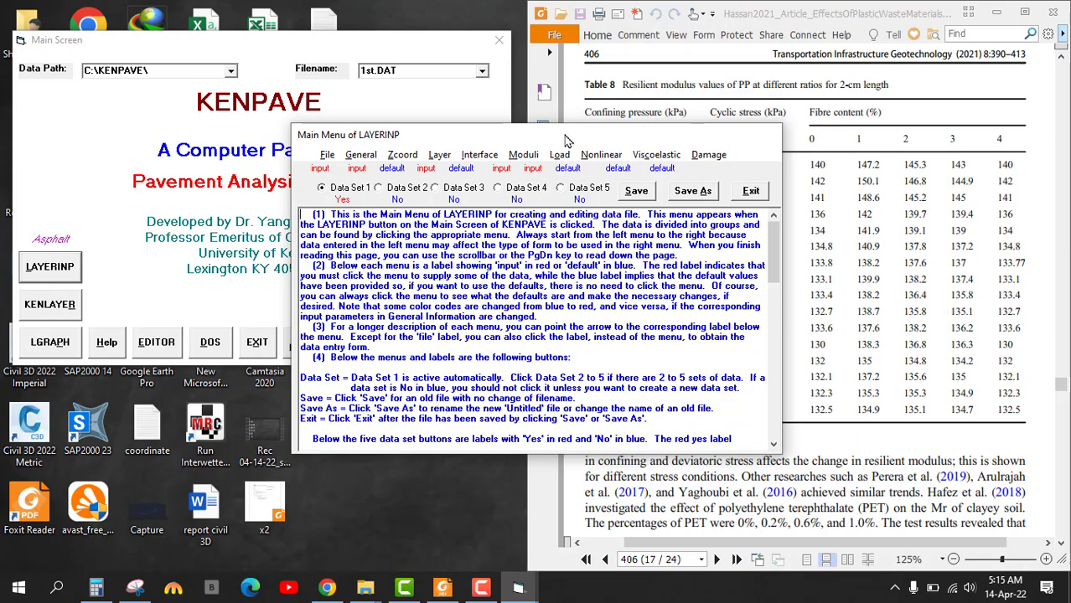
pyautogui.moveTo(566, 140); pyautogui.dragTo(294, 97)
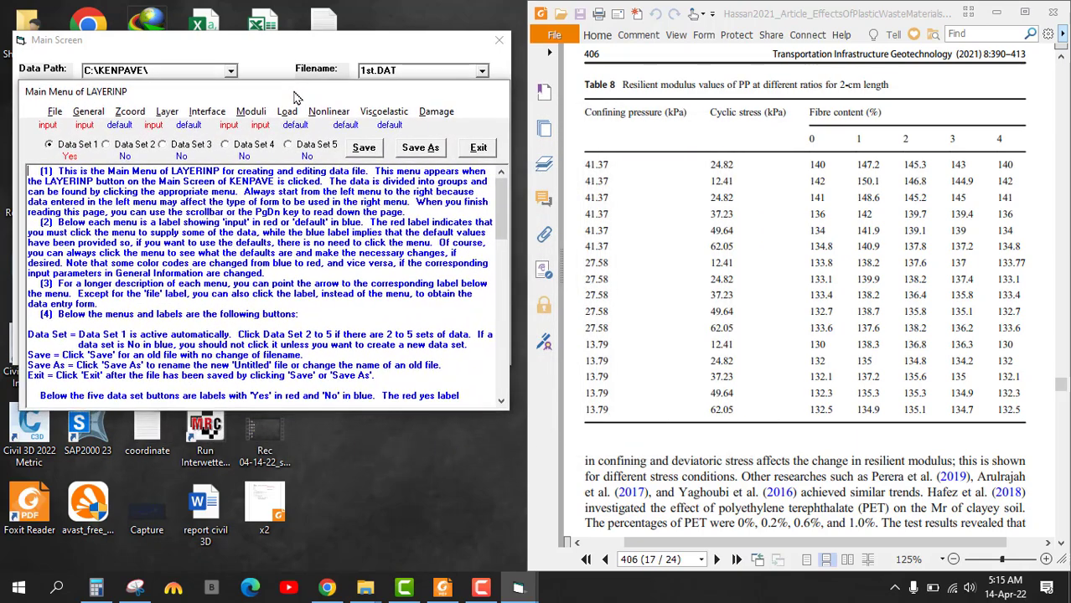
# Step: Create a new LAYERINP data file and enter x3 as the title in its general information
pyautogui.click(59, 113)
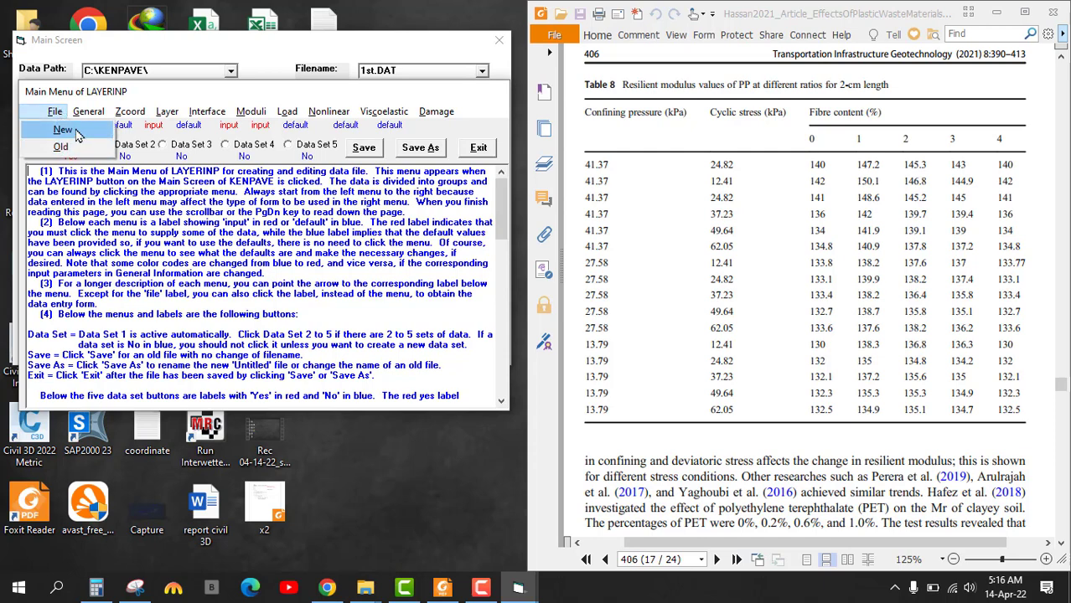
pyautogui.click(73, 131)
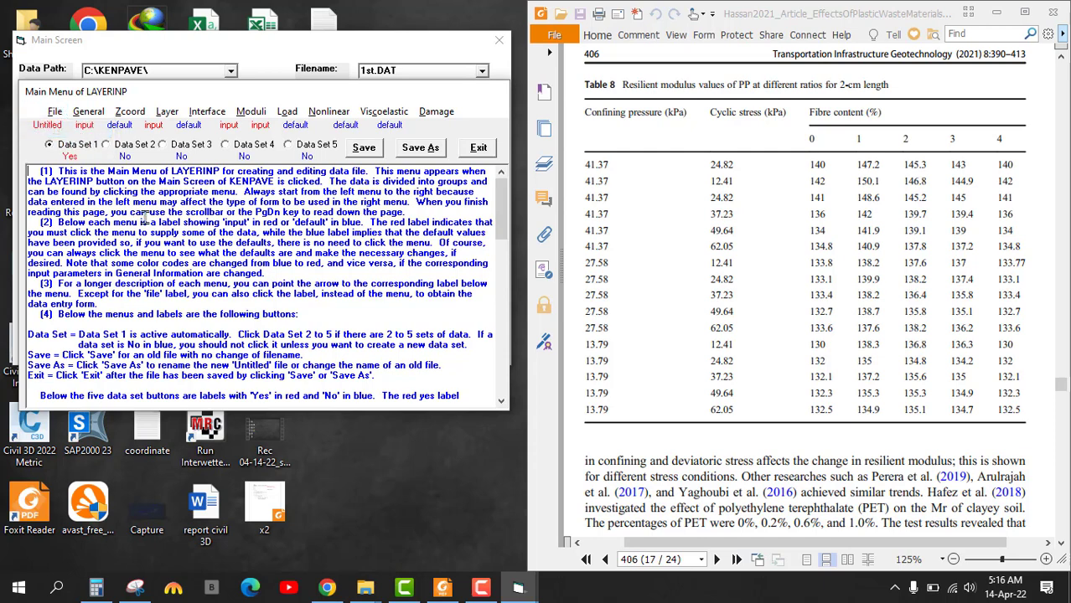
pyautogui.click(88, 112)
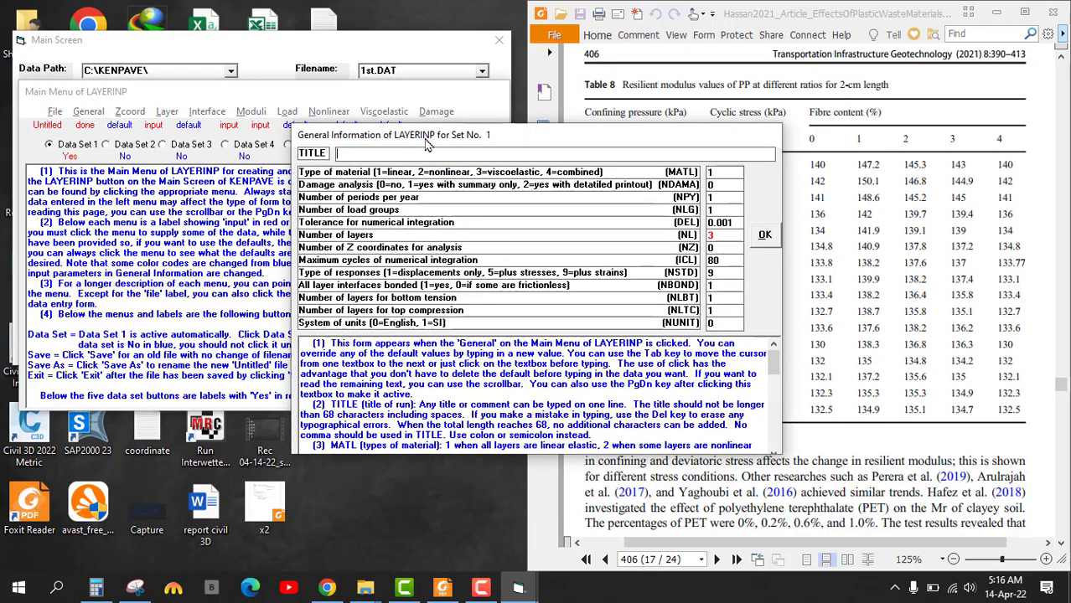
pyautogui.moveTo(444, 144); pyautogui.dragTo(177, 175)
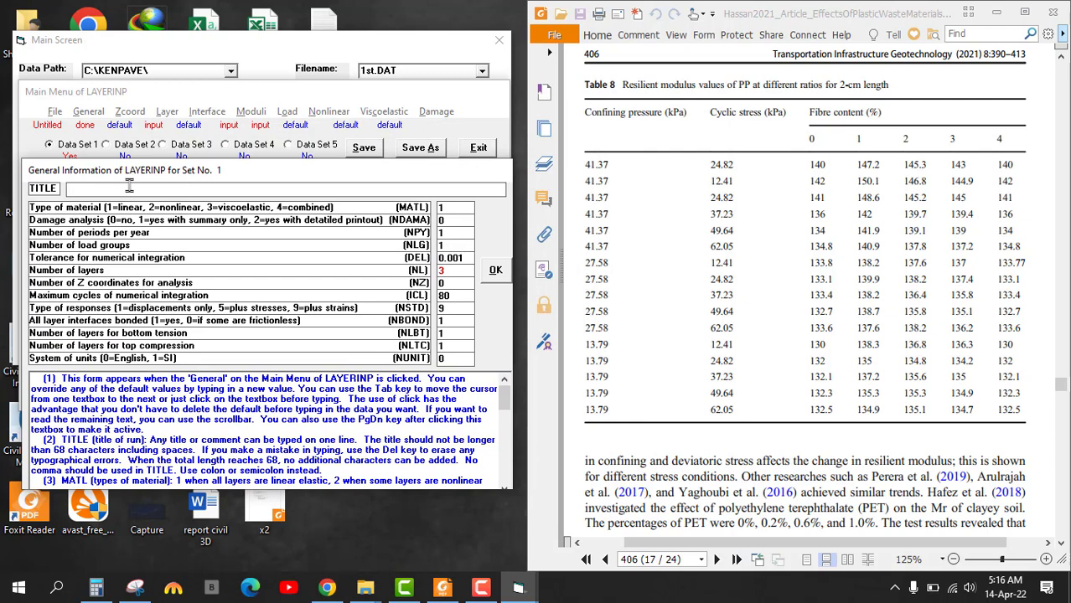
pyautogui.click(130, 186)
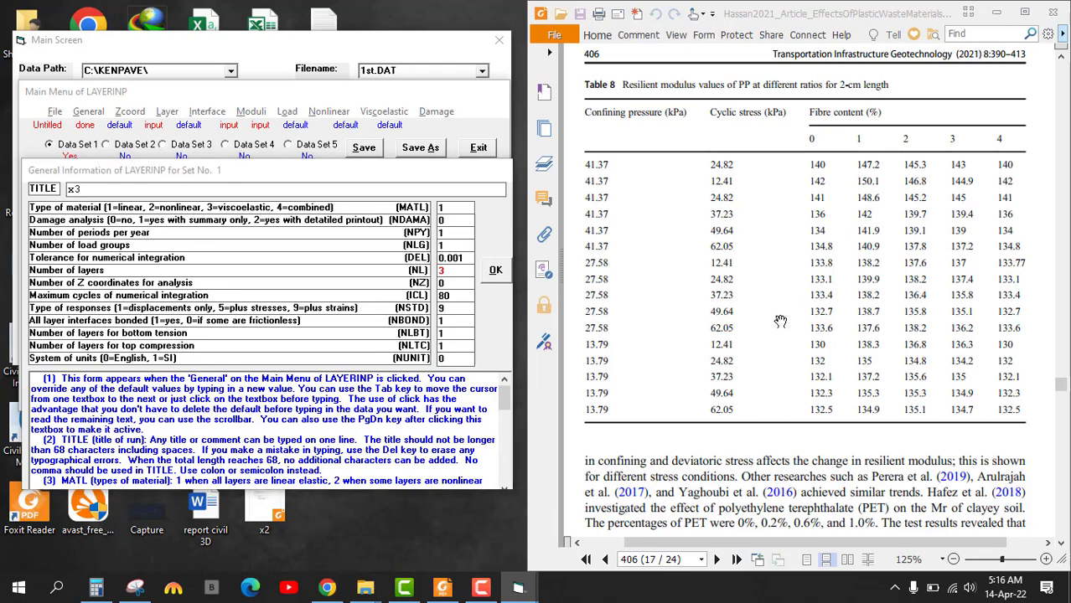
# Step: Consult Table 10 for the PE fibre cases and set the number of periods per year (NPY) to 10
pyautogui.scroll(-10, 780, 320)
pyautogui.scroll(-20, 780, 321)
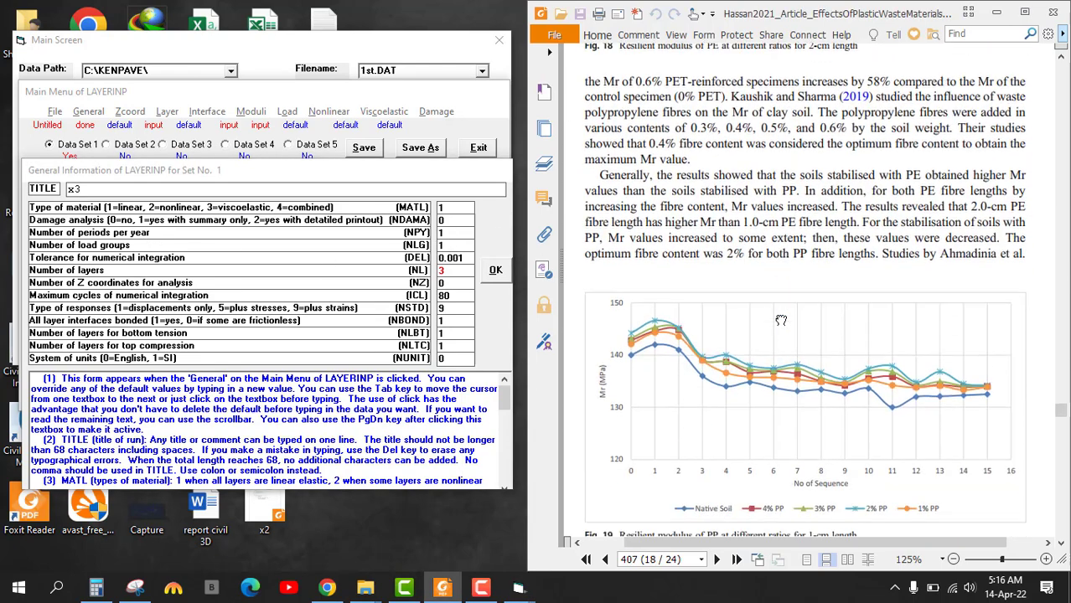
pyautogui.scroll(-6, 780, 321)
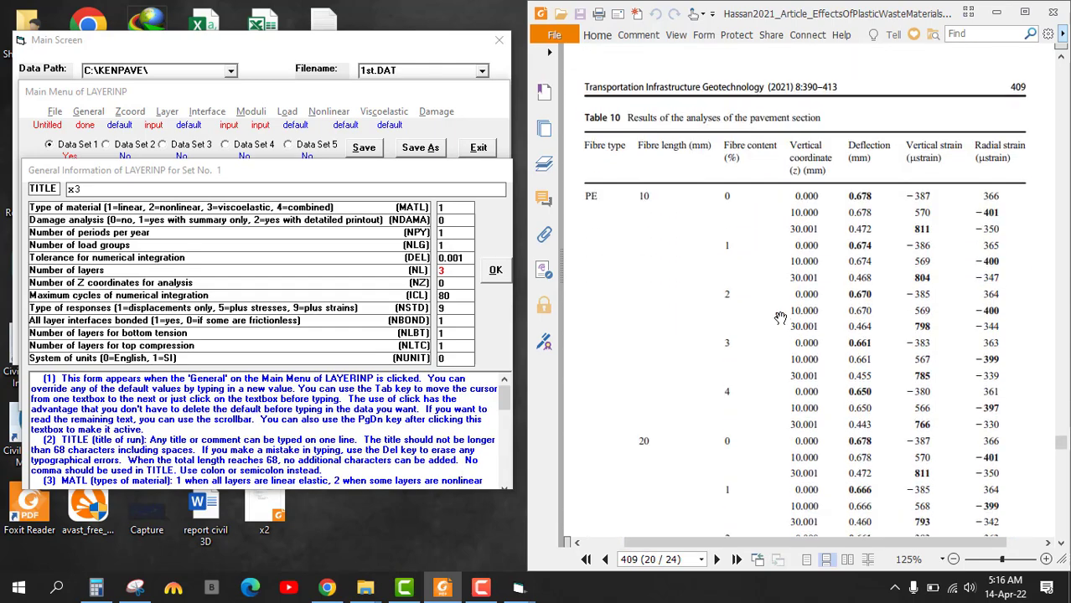
pyautogui.scroll(-1, 780, 318)
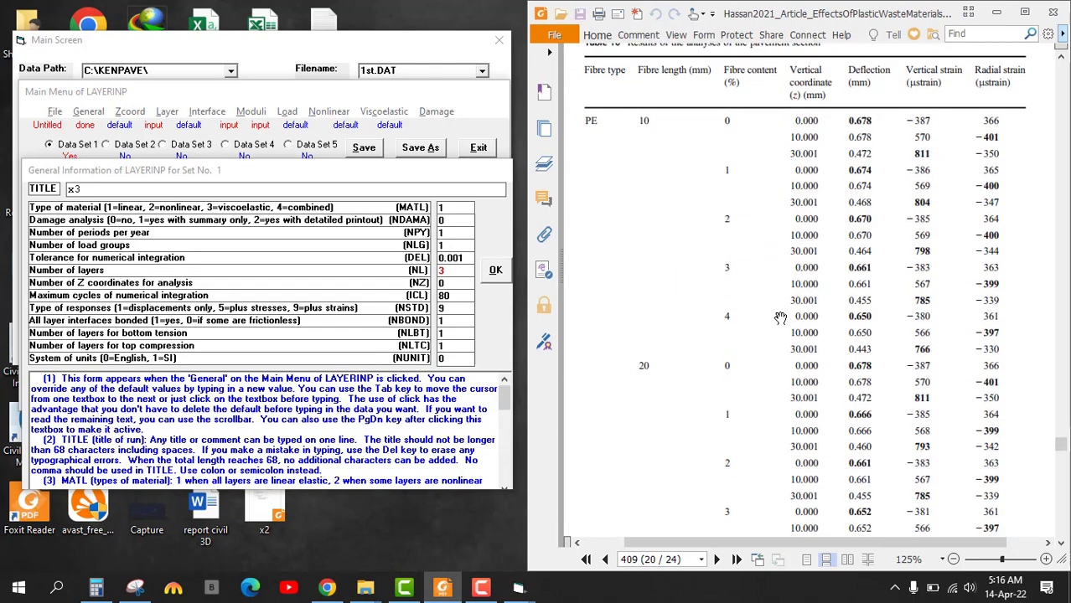
pyautogui.scroll(-1, 780, 318)
pyautogui.scroll(-1, 780, 318)
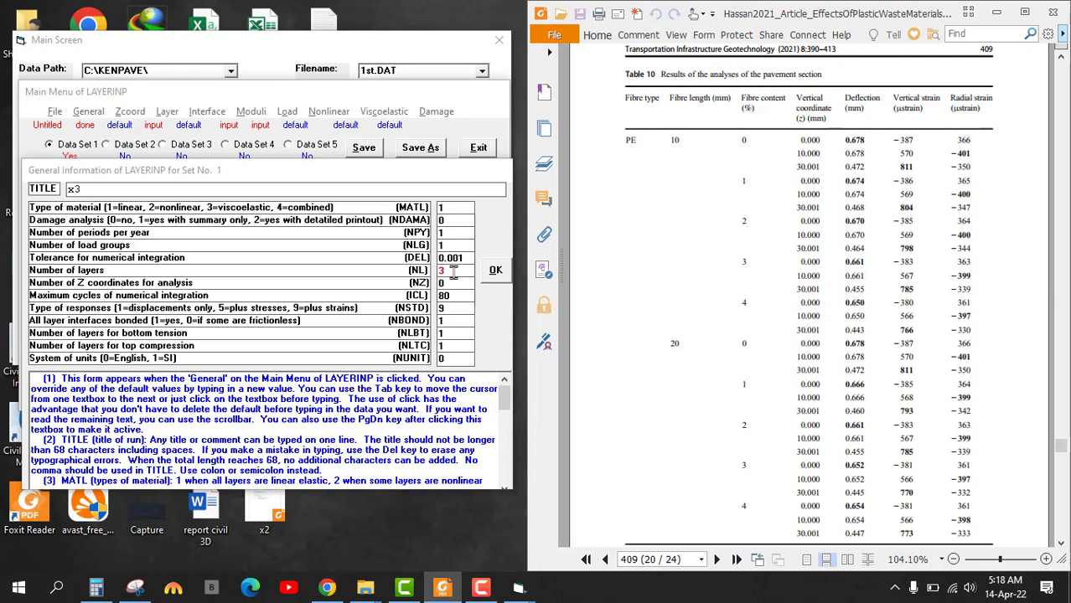
pyautogui.click(458, 235)
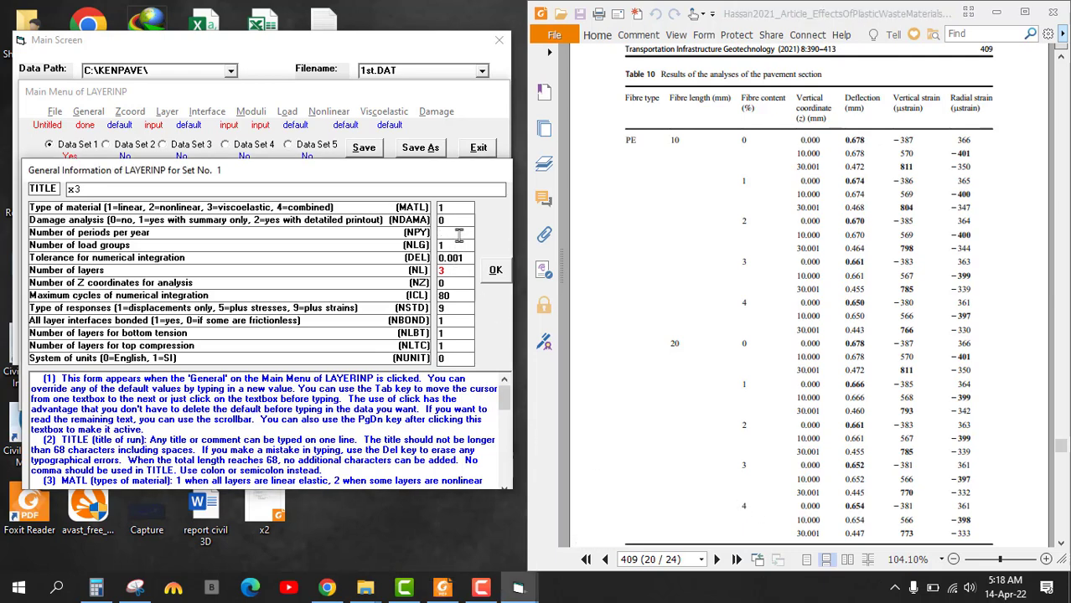
pyautogui.write('10')
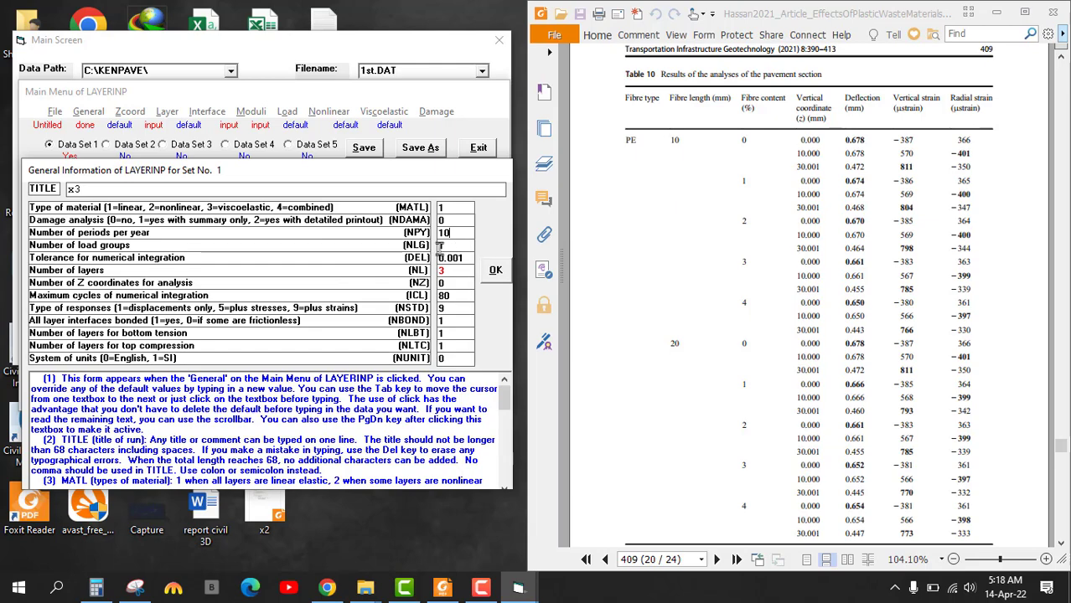
# Step: Examine the pavement layers listed in Table 9 and the vertical coordinates in Table 10 of the paper
pyautogui.click(663, 265)
pyautogui.scroll(3, 663, 264)
pyautogui.scroll(8, 663, 265)
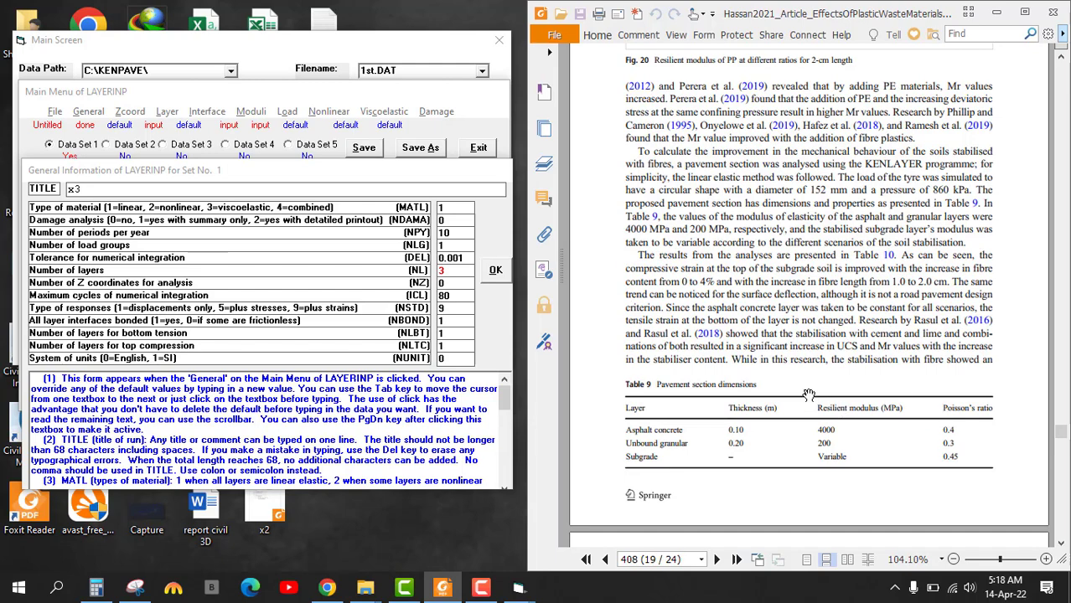
pyautogui.scroll(-4, 807, 397)
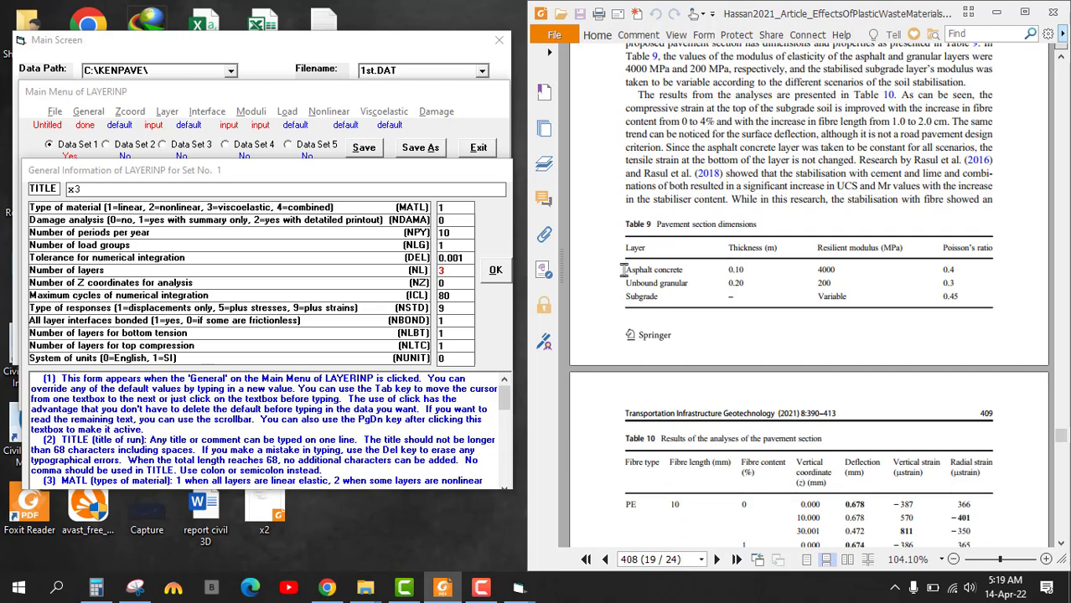
pyautogui.moveTo(624, 269); pyautogui.dragTo(693, 269)
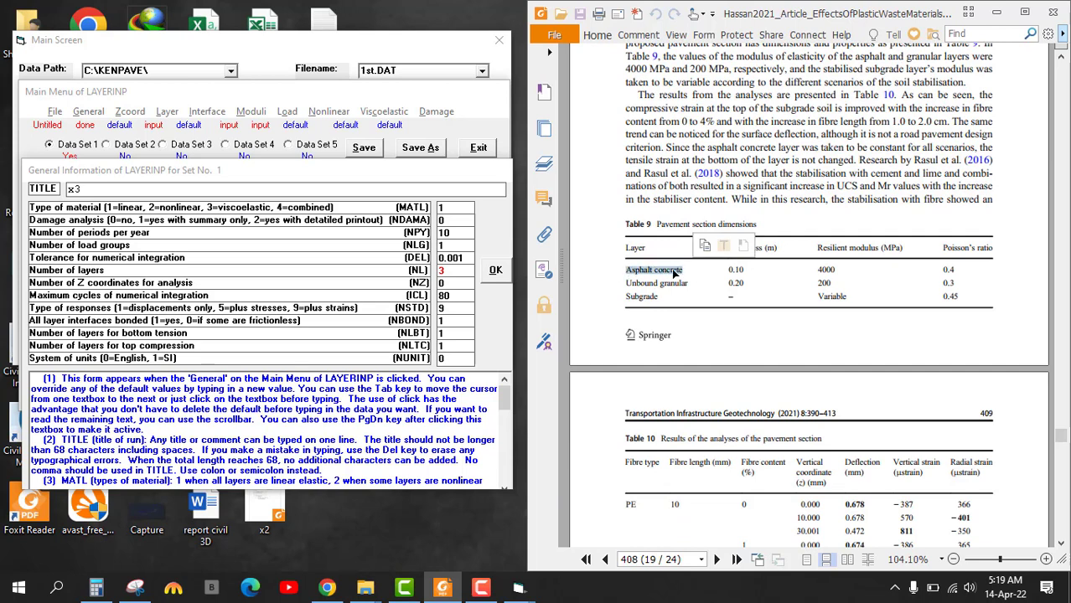
pyautogui.click(629, 281)
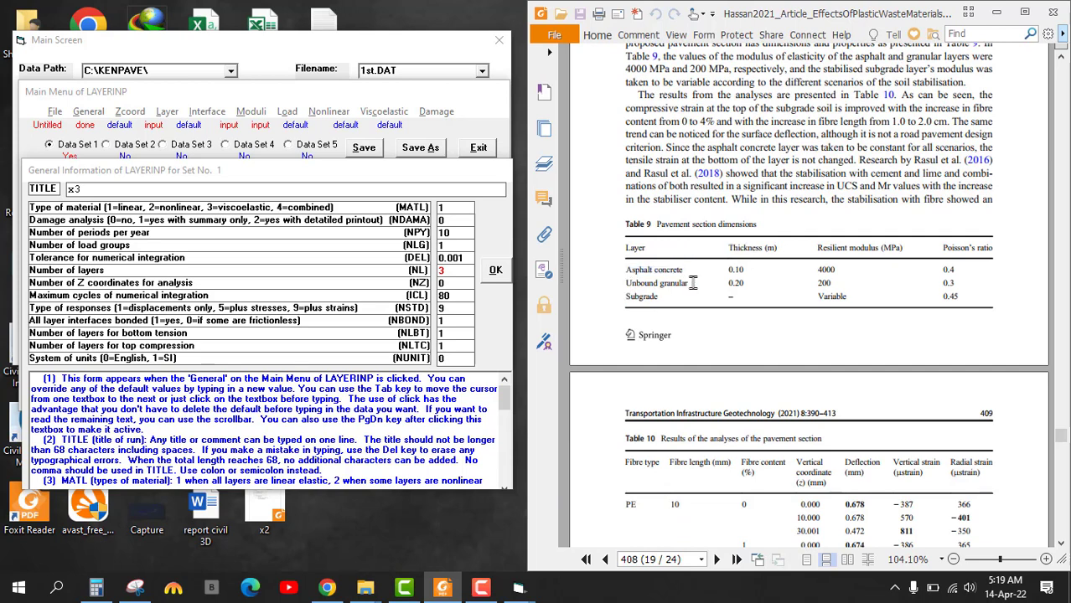
pyautogui.doubleClick(631, 296)
pyautogui.scroll(-3, 711, 388)
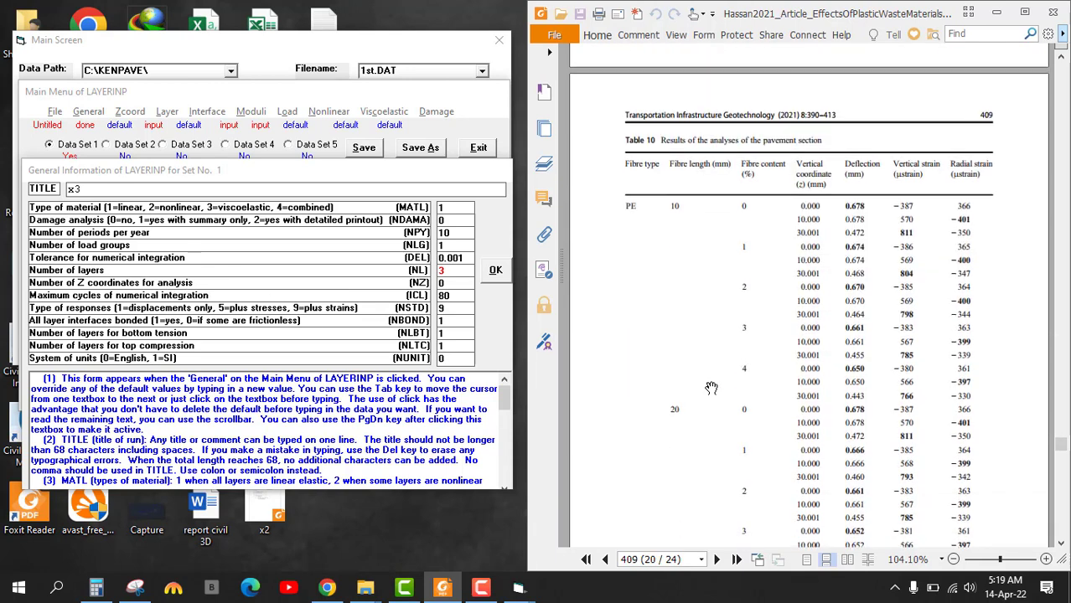
pyautogui.scroll(-1, 711, 388)
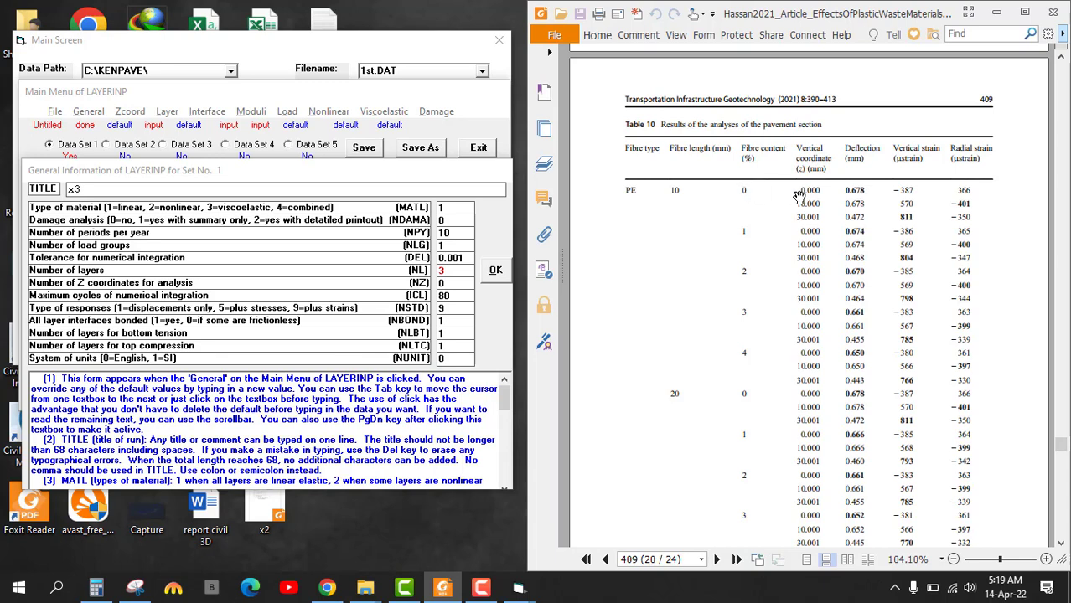
# Step: Set the number of Z coordinates (NZ) to 3 and the system of units to SI (1), then accept the general information
pyautogui.moveTo(798, 193); pyautogui.dragTo(821, 191)
pyautogui.click(450, 284)
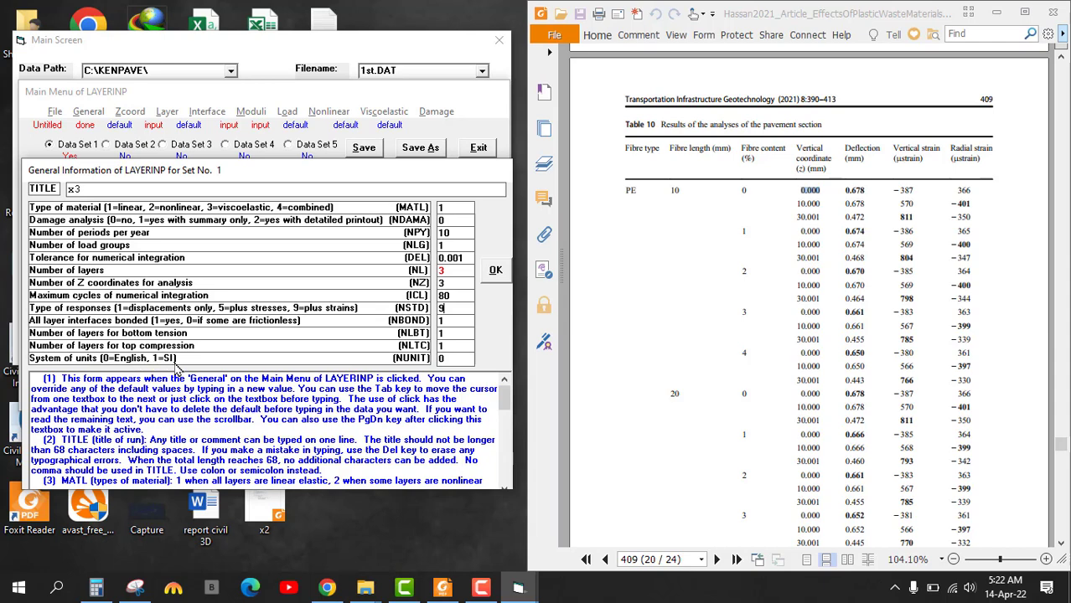
pyautogui.click(451, 358)
pyautogui.click(496, 269)
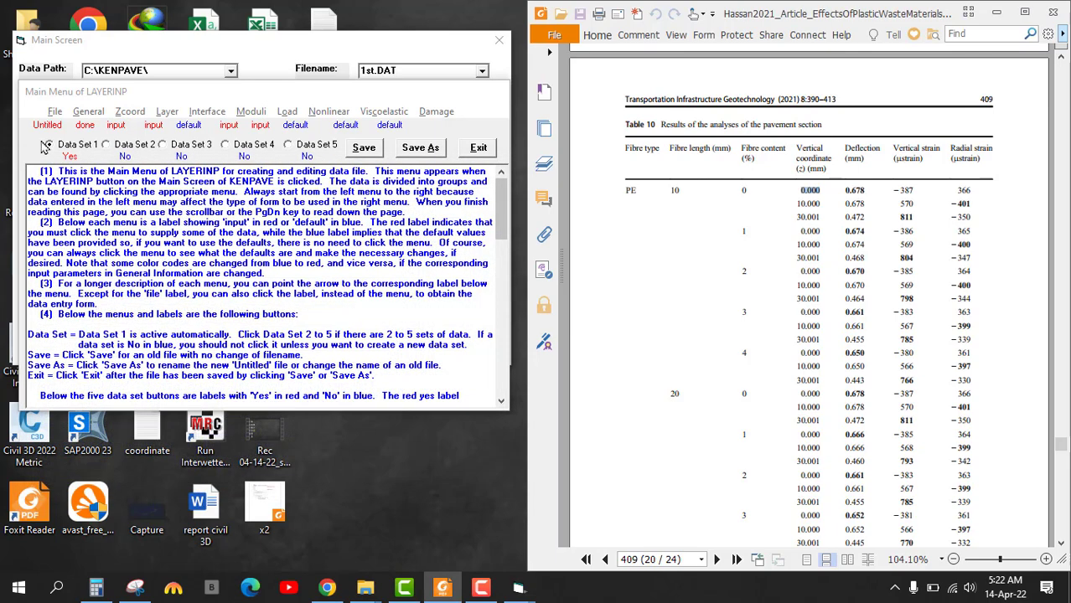
# Step: Set the z coordinates of response points 1 and 2 to 0 and 1 cm, following Table 10
pyautogui.click(130, 111)
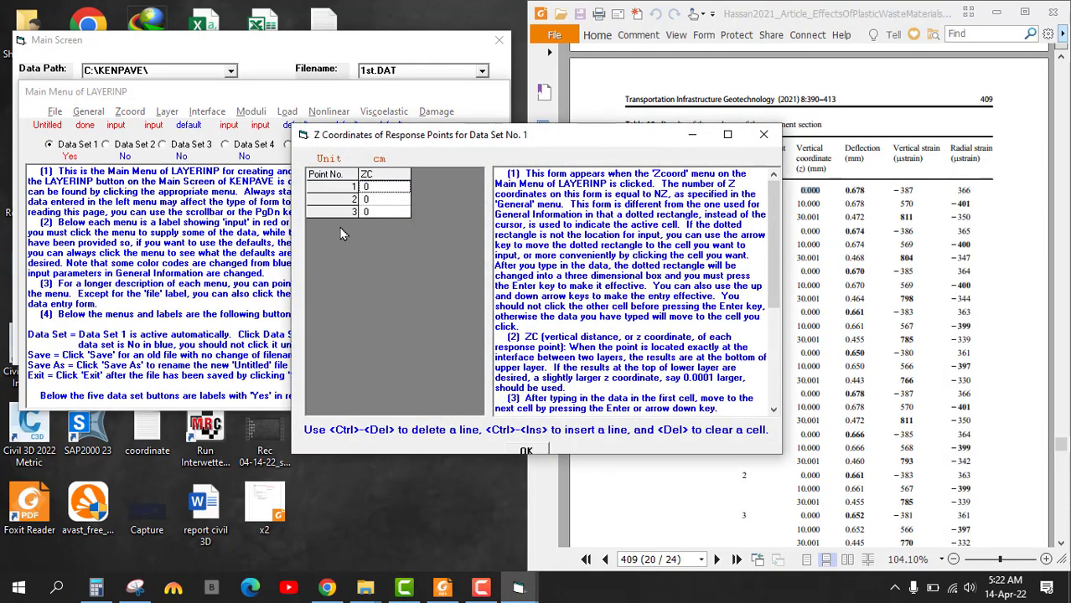
pyautogui.moveTo(610, 136); pyautogui.dragTo(341, 171)
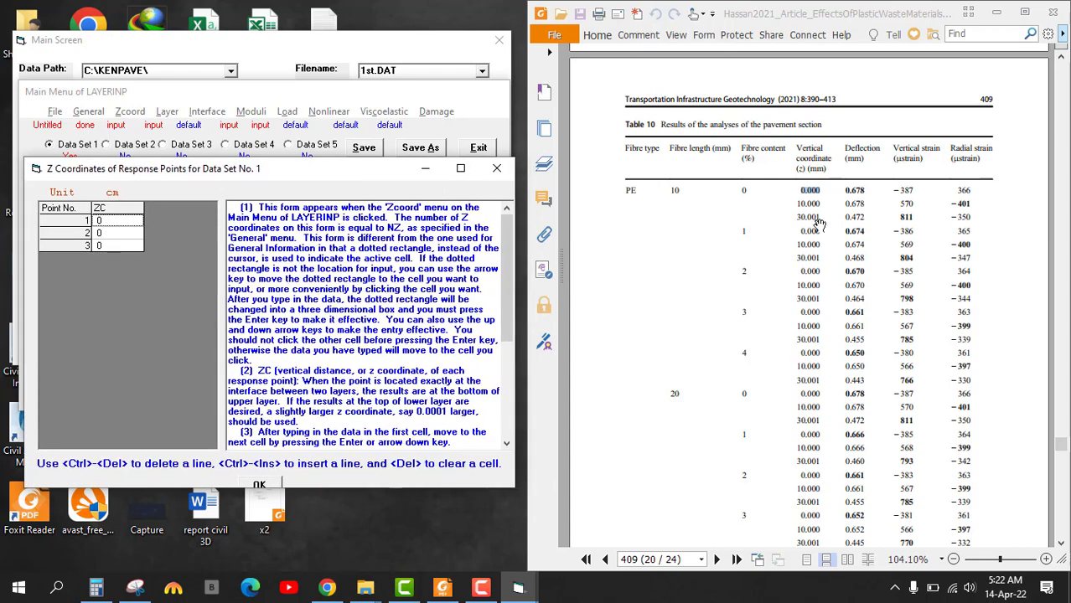
pyautogui.click(788, 211)
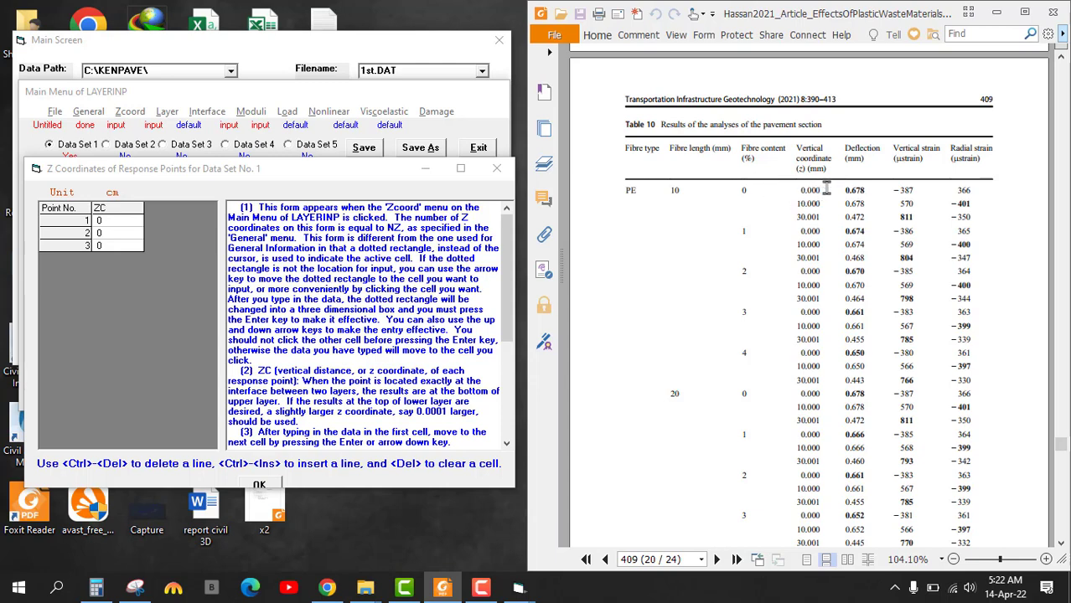
pyautogui.moveTo(826, 190); pyautogui.dragTo(811, 217)
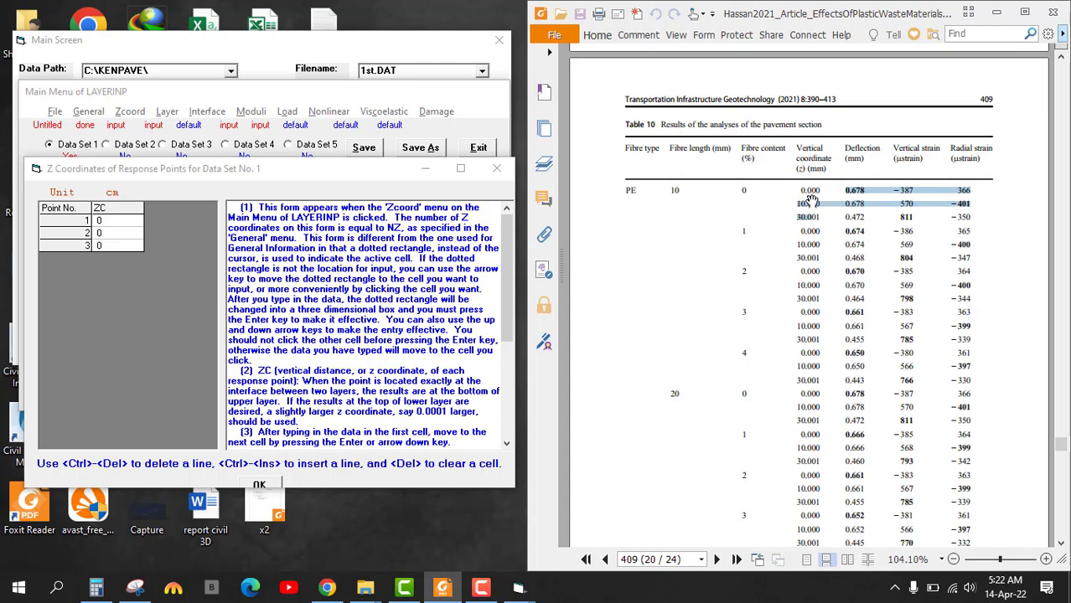
pyautogui.click(124, 220)
pyautogui.click(124, 221)
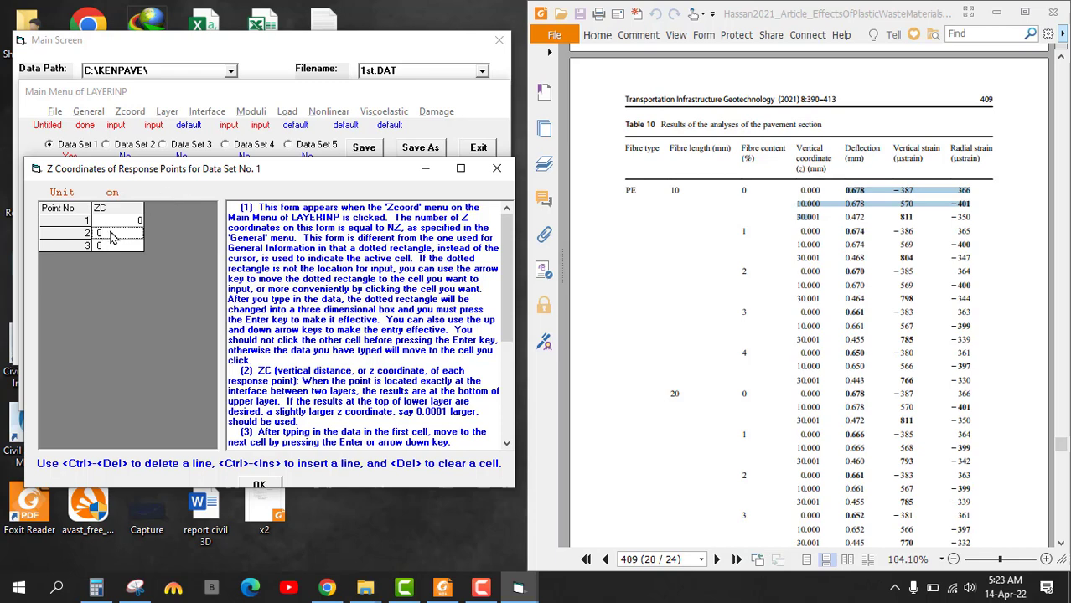
pyautogui.write('1')
pyautogui.press('Return')
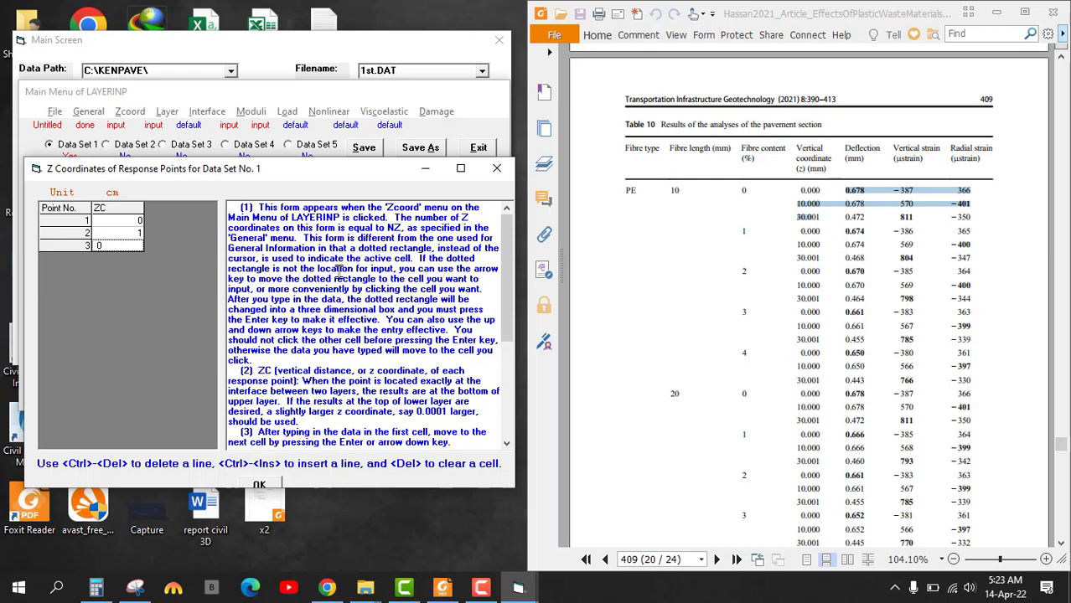
# Step: Enter the third response point's z coordinate in centimetres from Table 10's 30.001 mm entry and accept the coordinates
pyautogui.doubleClick(803, 220)
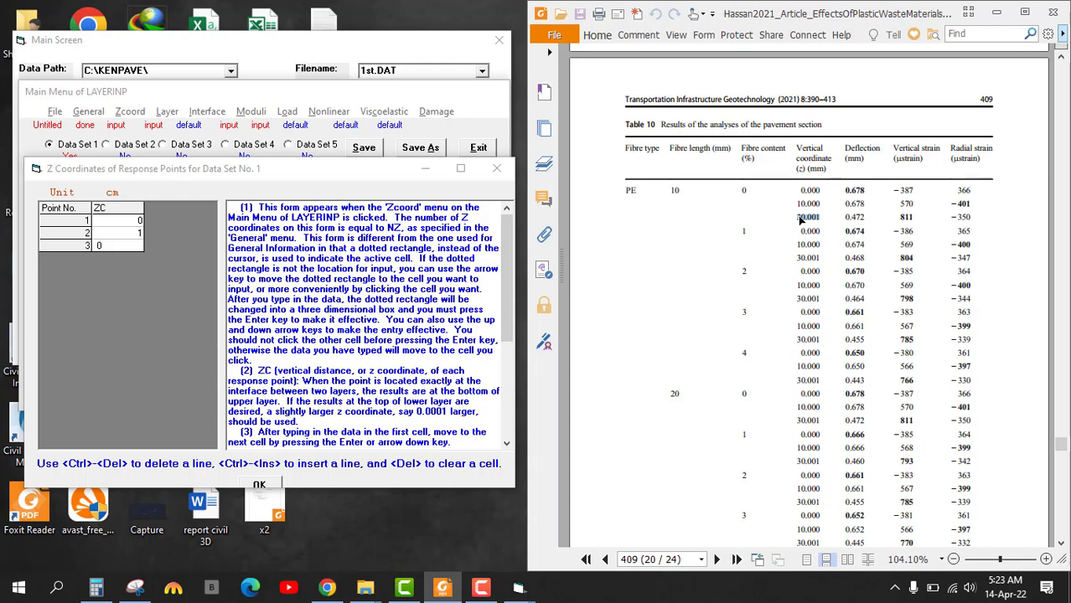
pyautogui.click(117, 246)
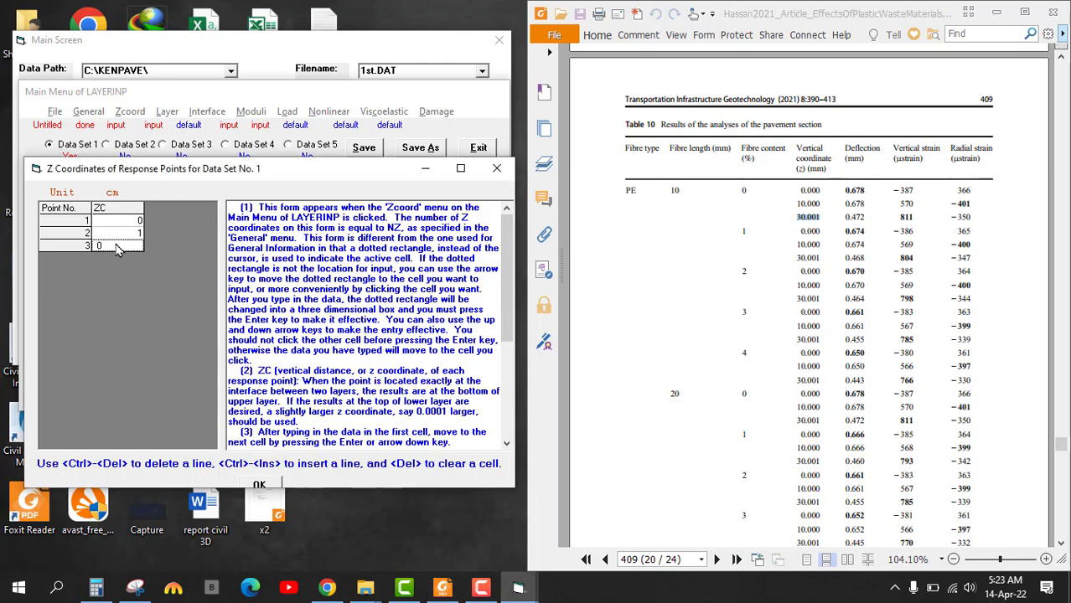
pyautogui.write('3')
pyautogui.press('Return')
pyautogui.click(260, 486)
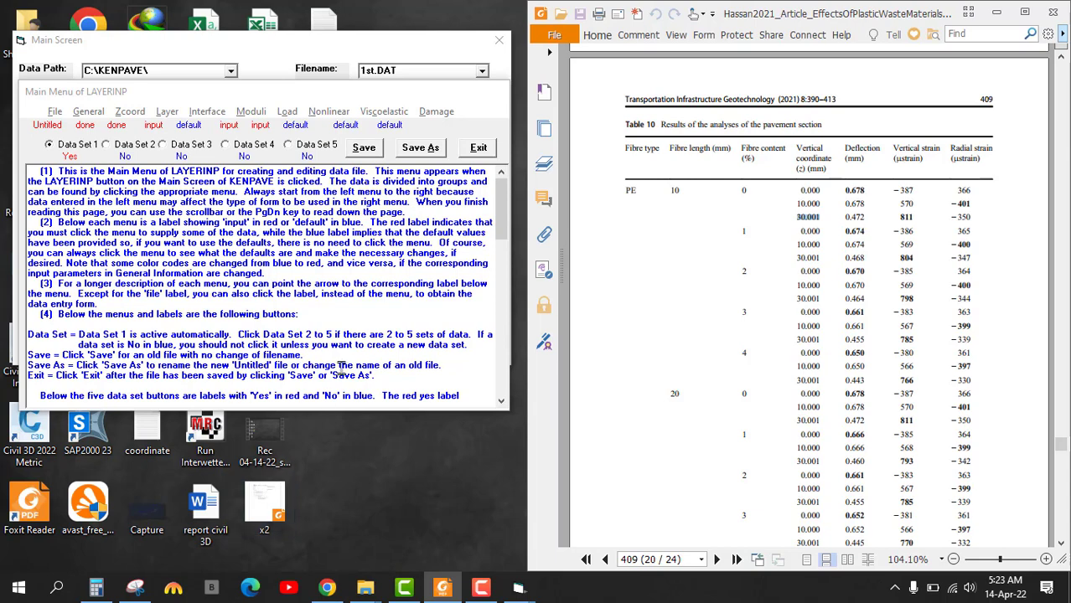
# Step: Open the layer data for data set 1 and set layer 1's thickness to 10 cm, per asphalt concrete in Table 9
pyautogui.click(167, 111)
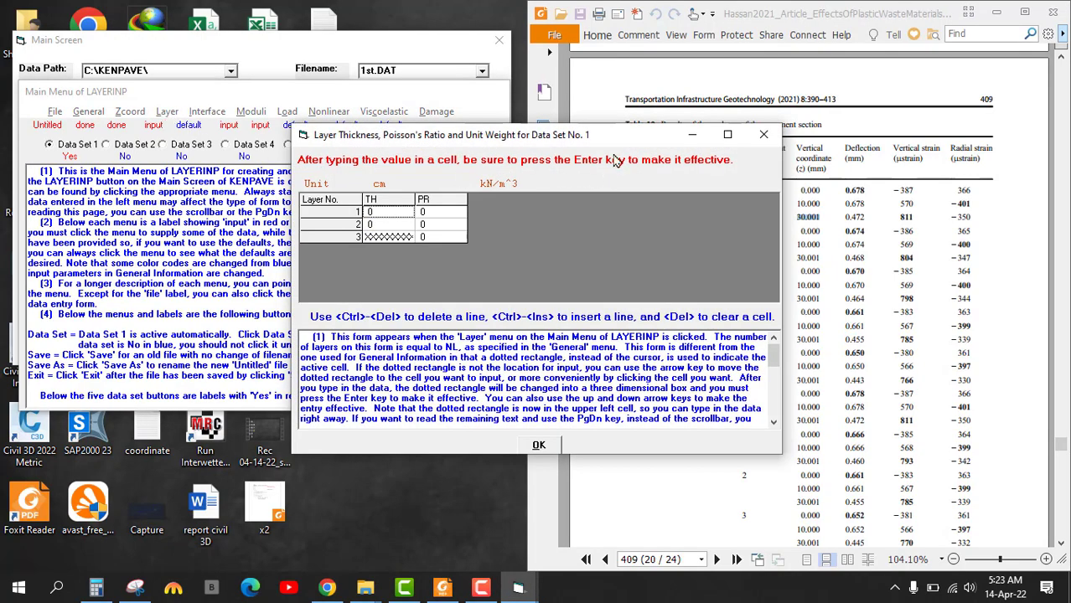
pyautogui.moveTo(624, 143); pyautogui.dragTo(368, 171)
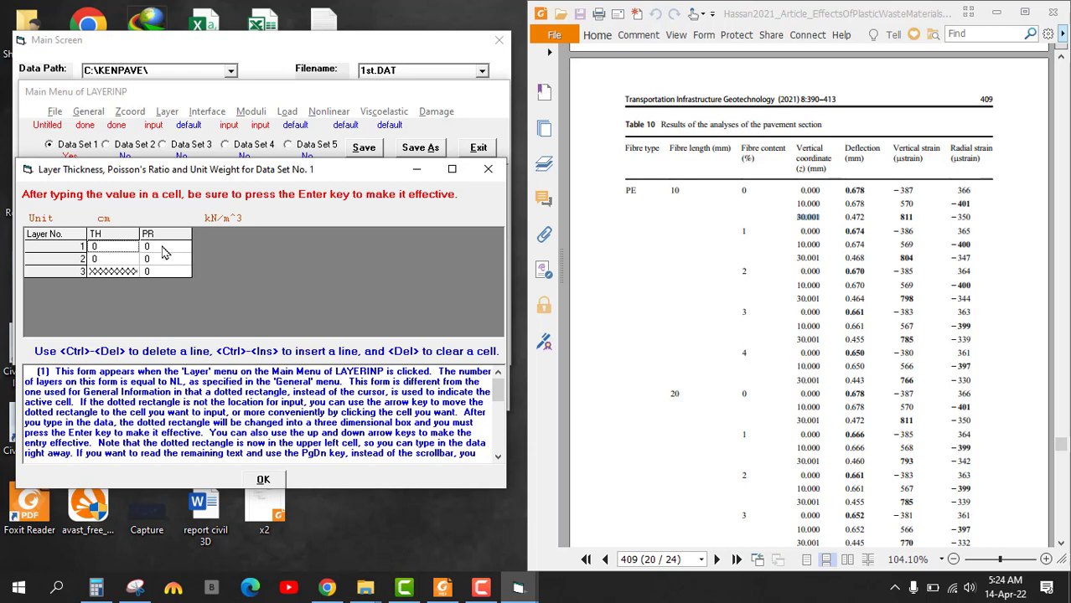
pyautogui.click(688, 284)
pyautogui.scroll(2, 689, 283)
pyautogui.scroll(4, 688, 284)
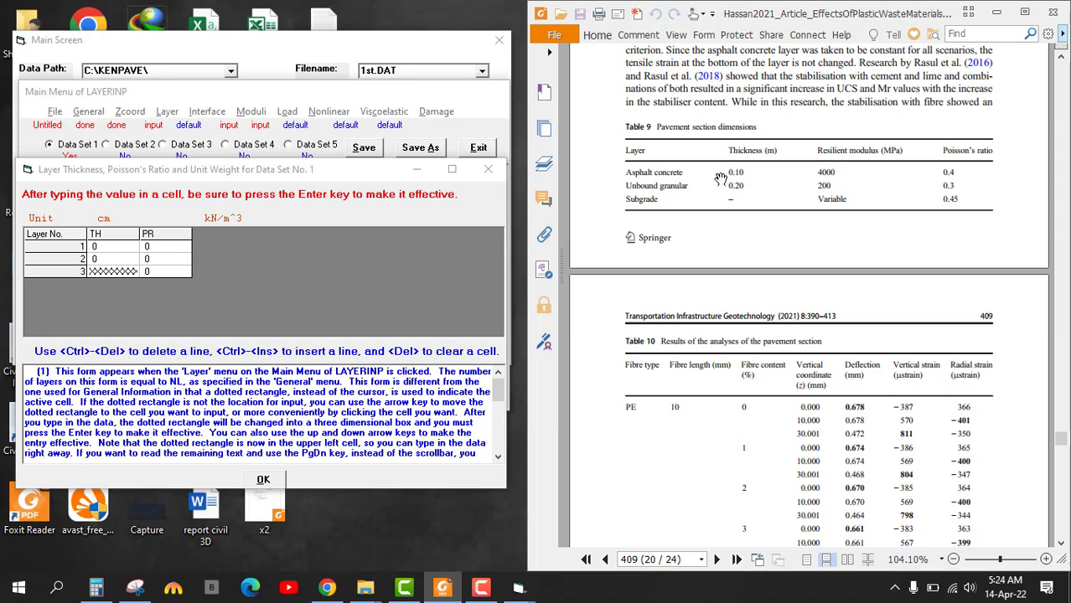
pyautogui.moveTo(727, 171); pyautogui.dragTo(753, 173)
pyautogui.click(114, 248)
pyautogui.write('1')
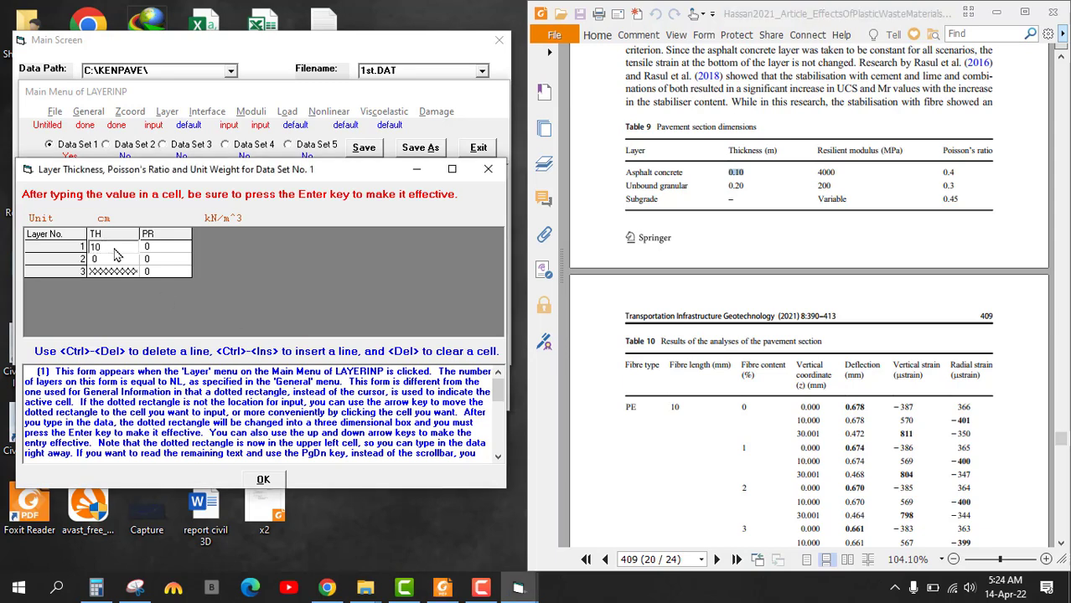
pyautogui.press('Return')
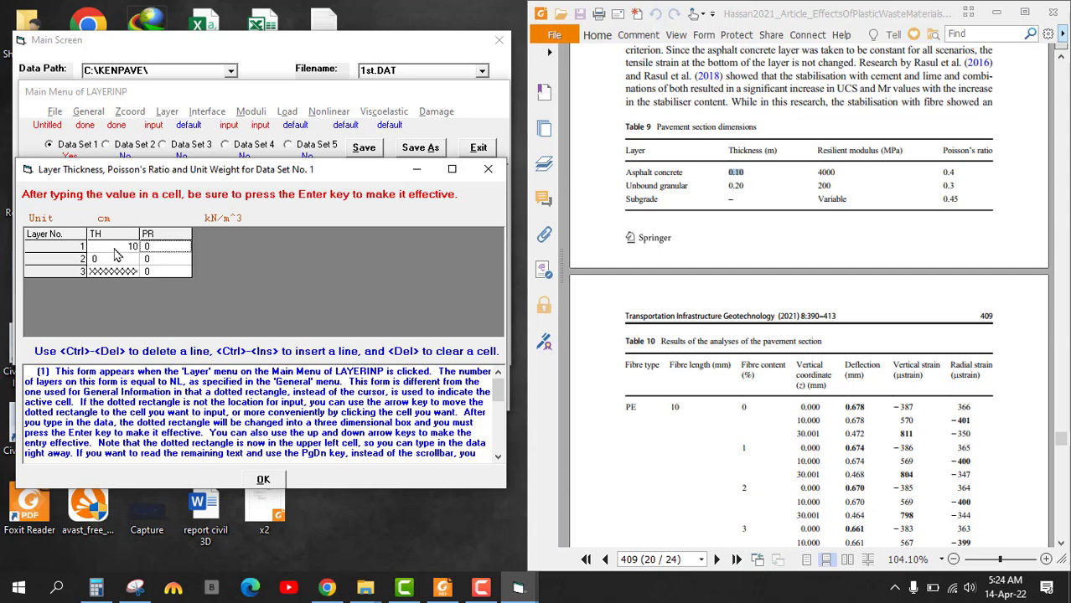
# Step: Set layer 2's thickness to 20 cm, matching the unbound granular layer in Table 9
pyautogui.doubleClick(735, 186)
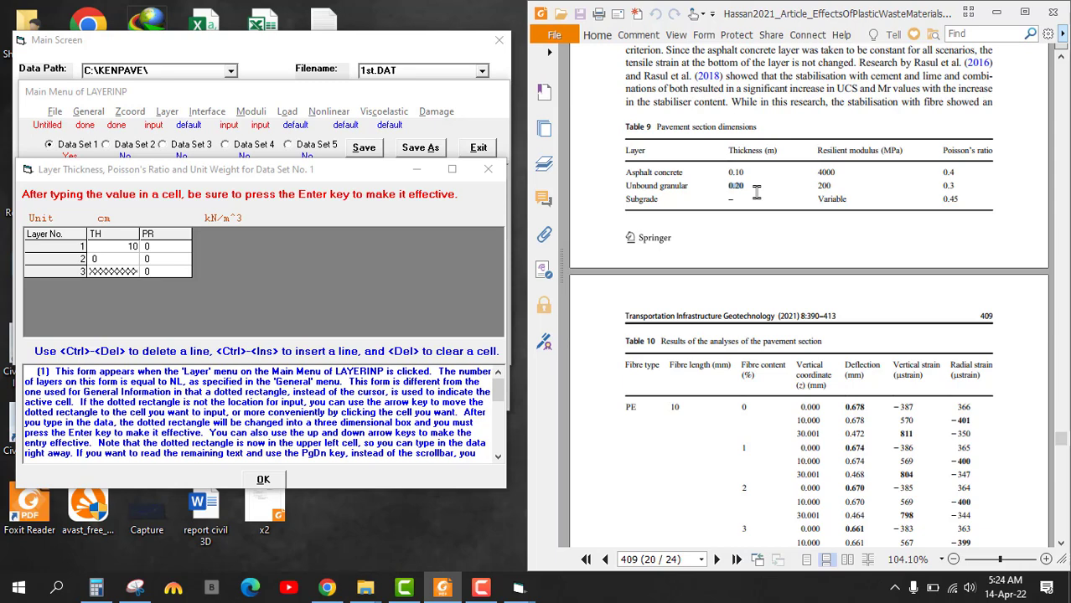
pyautogui.click(122, 265)
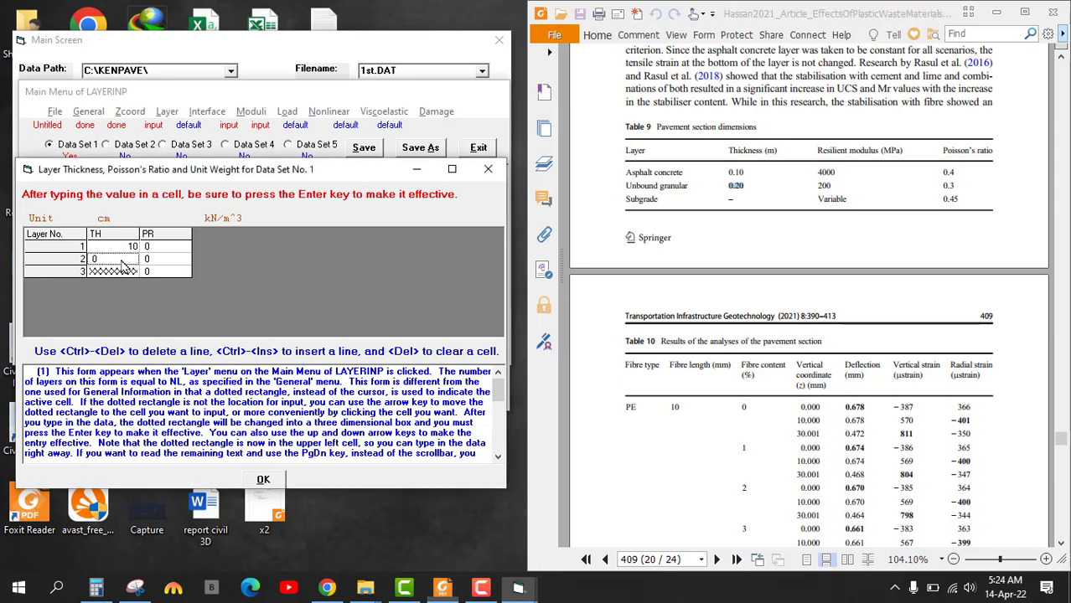
pyautogui.write('2')
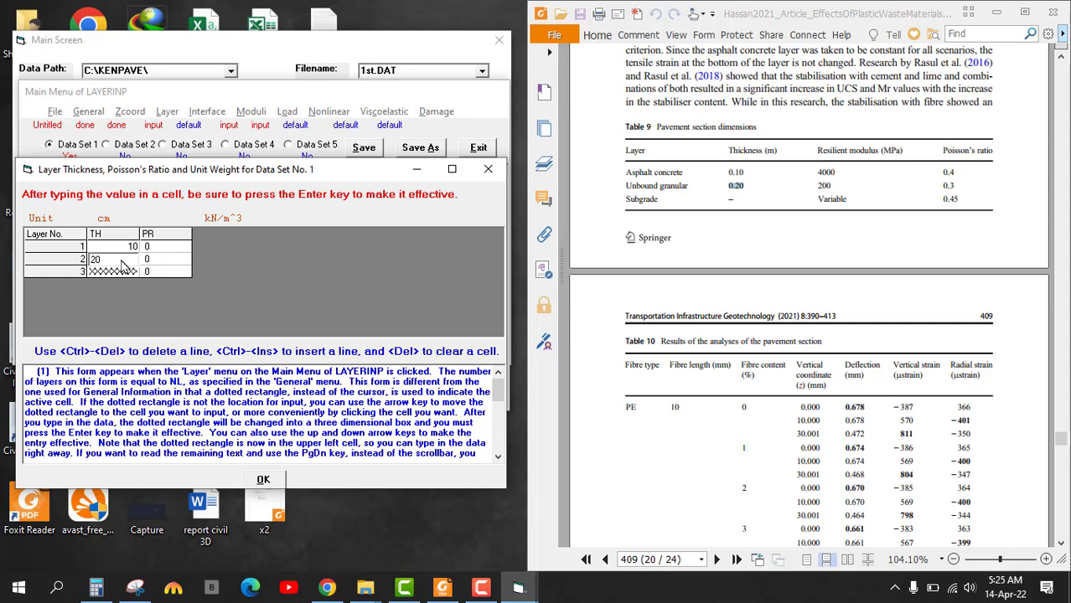
pyautogui.press('Return')
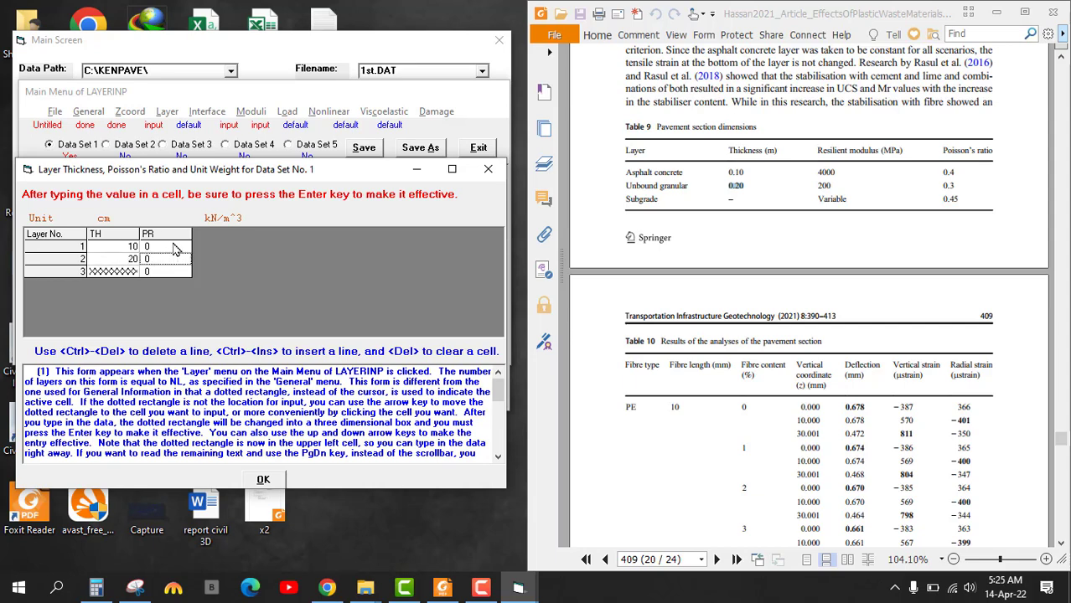
# Step: Set the Poisson's ratios of layers 1 and 2 to 0.4 and 0.3, following Table 9
pyautogui.click(175, 248)
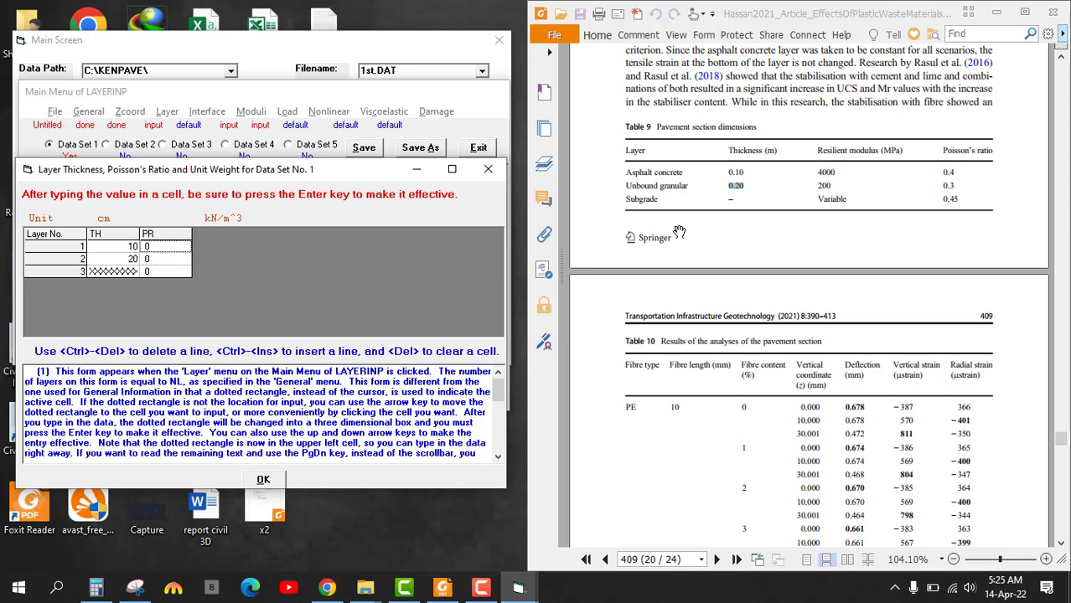
pyautogui.doubleClick(948, 172)
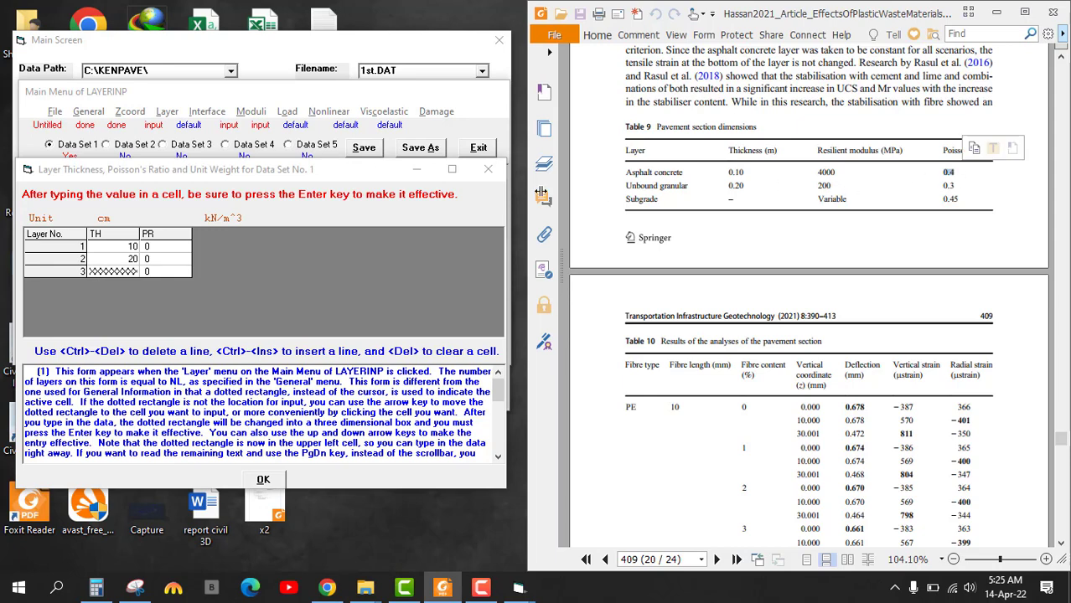
pyautogui.click(160, 249)
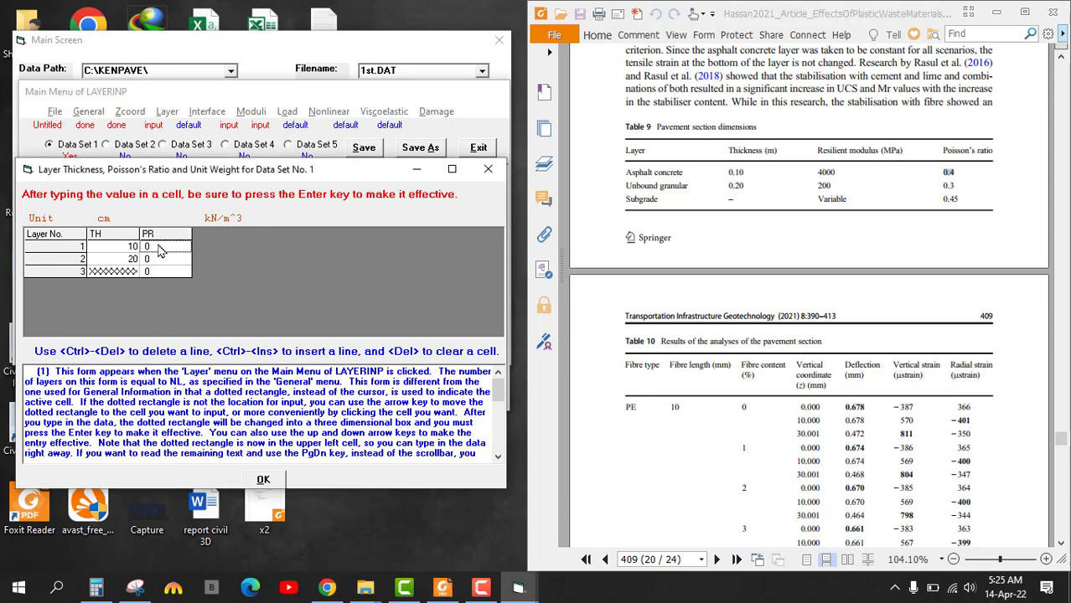
pyautogui.click(161, 250)
pyautogui.press('Return')
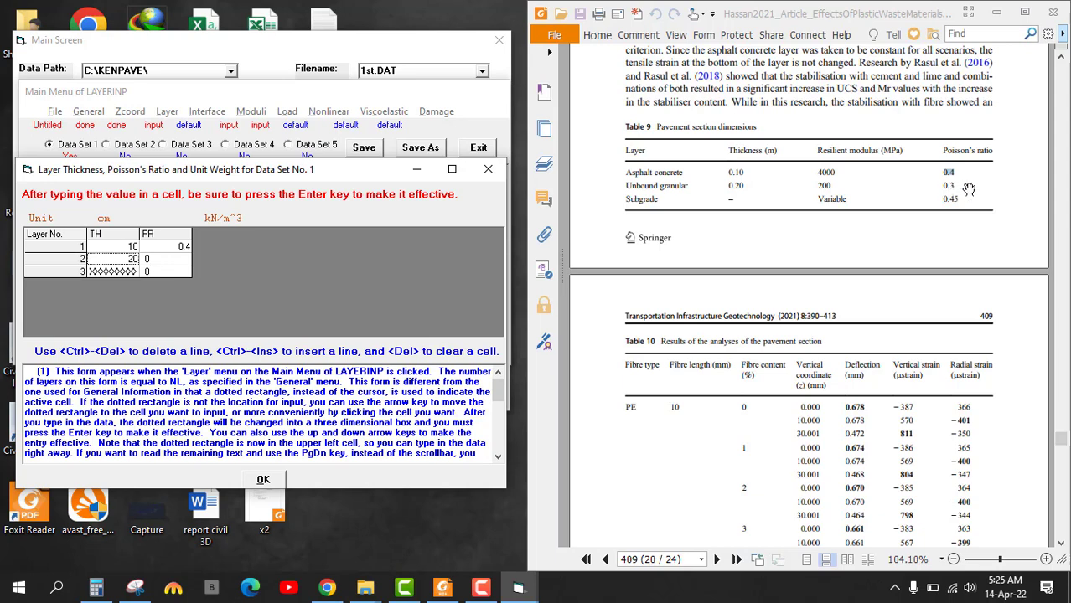
pyautogui.click(162, 262)
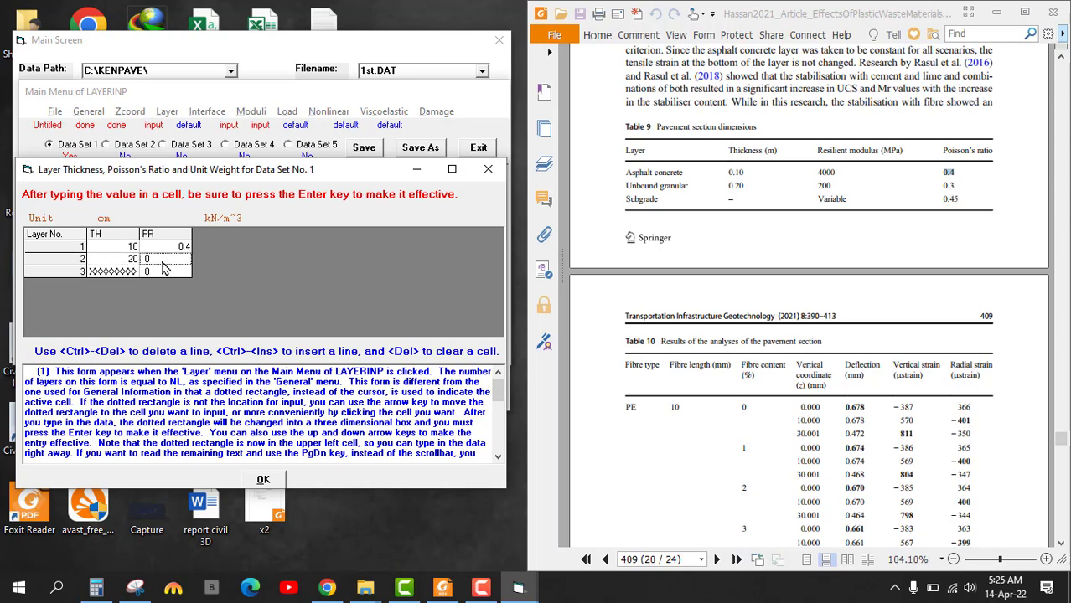
pyautogui.write('0.3')
pyautogui.press('Return')
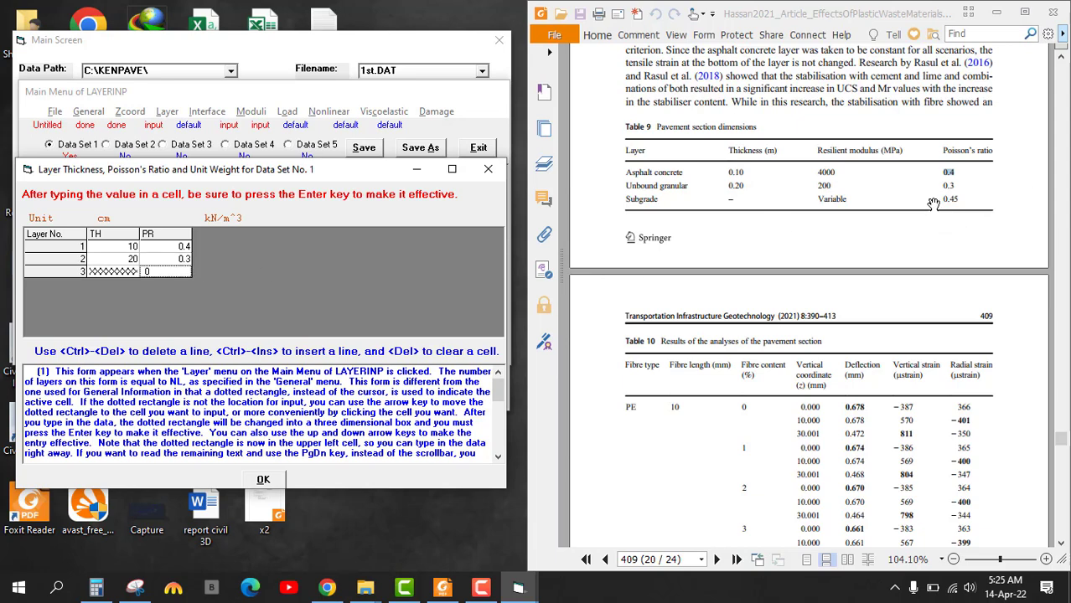
# Step: Enter the subgrade's Poisson's ratio of 0.45 from Table 9 for layer 3
pyautogui.click(932, 199)
pyautogui.moveTo(932, 199); pyautogui.dragTo(975, 198)
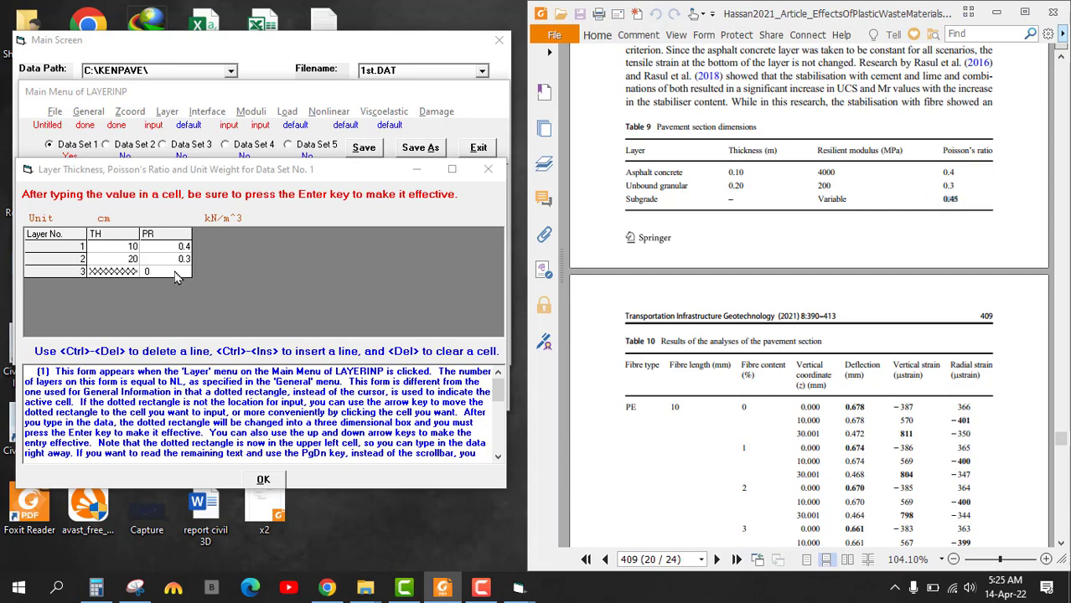
pyautogui.click(175, 273)
pyautogui.write('0')
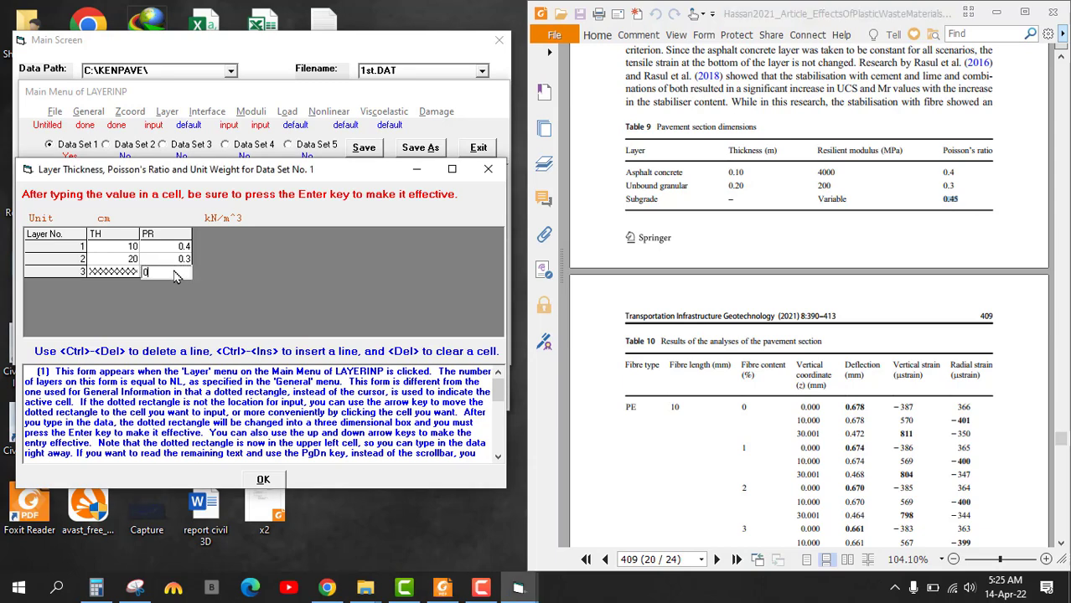
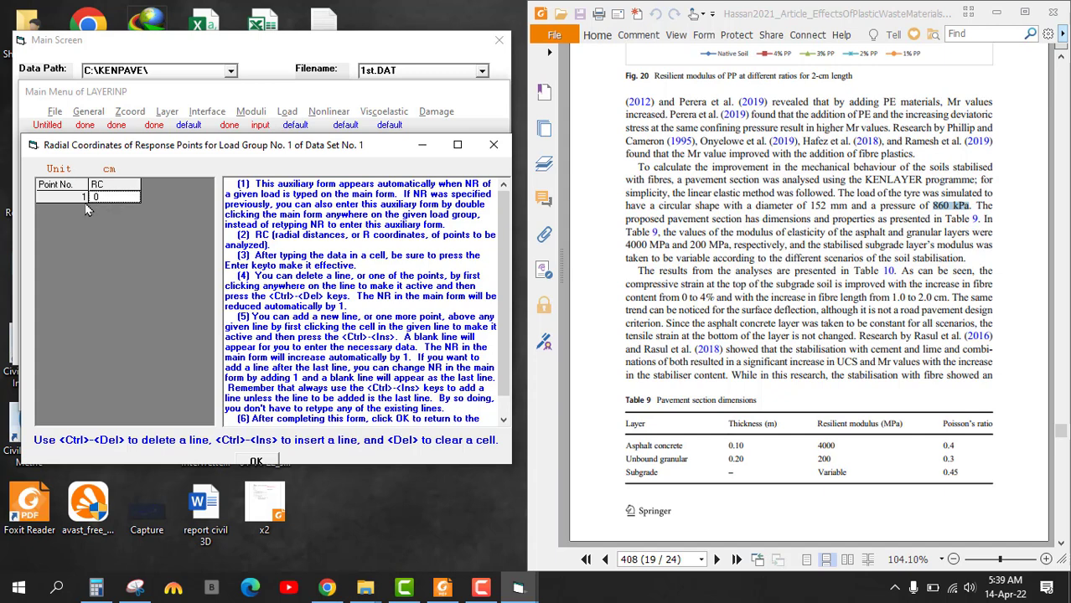
# Step: Accept 0 cm as the radial coordinate of response point 1 and confirm the load information for load group 1
pyautogui.press('Return')
pyautogui.click(255, 462)
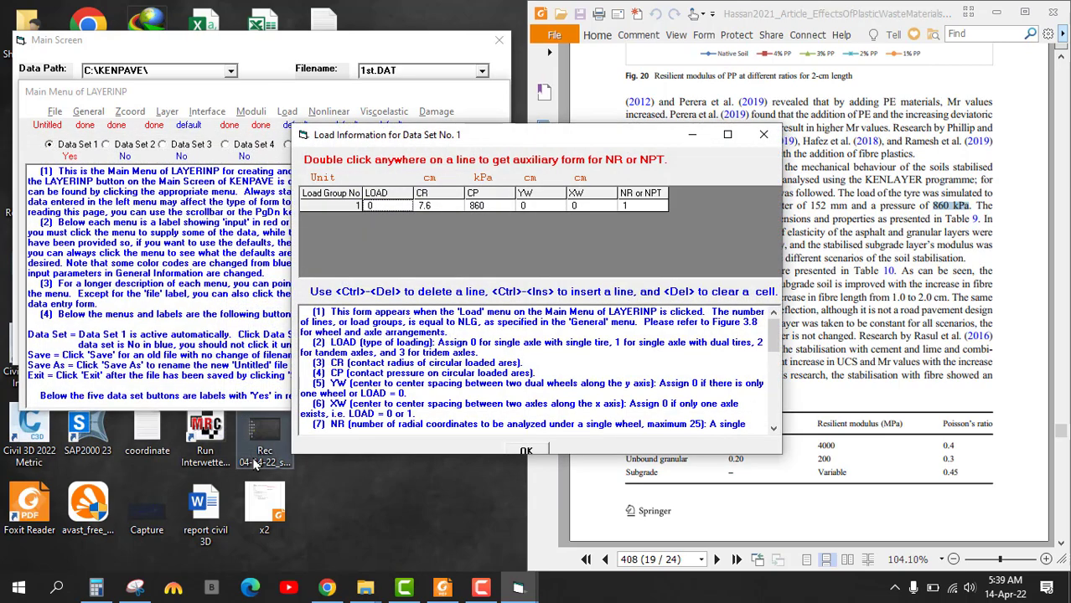
pyautogui.moveTo(636, 138); pyautogui.dragTo(364, 133)
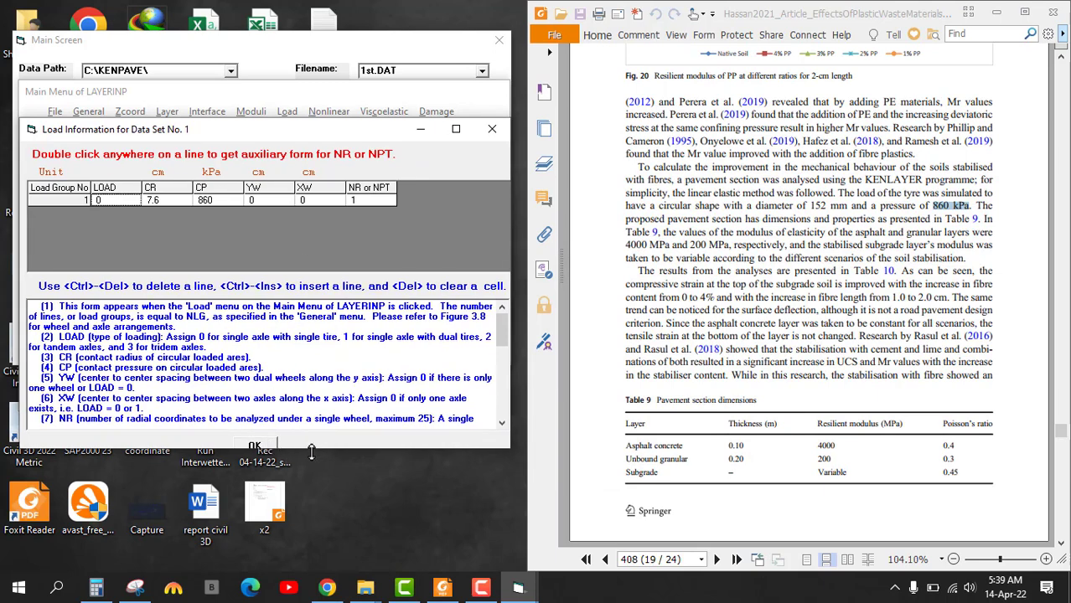
pyautogui.moveTo(311, 451); pyautogui.dragTo(311, 475)
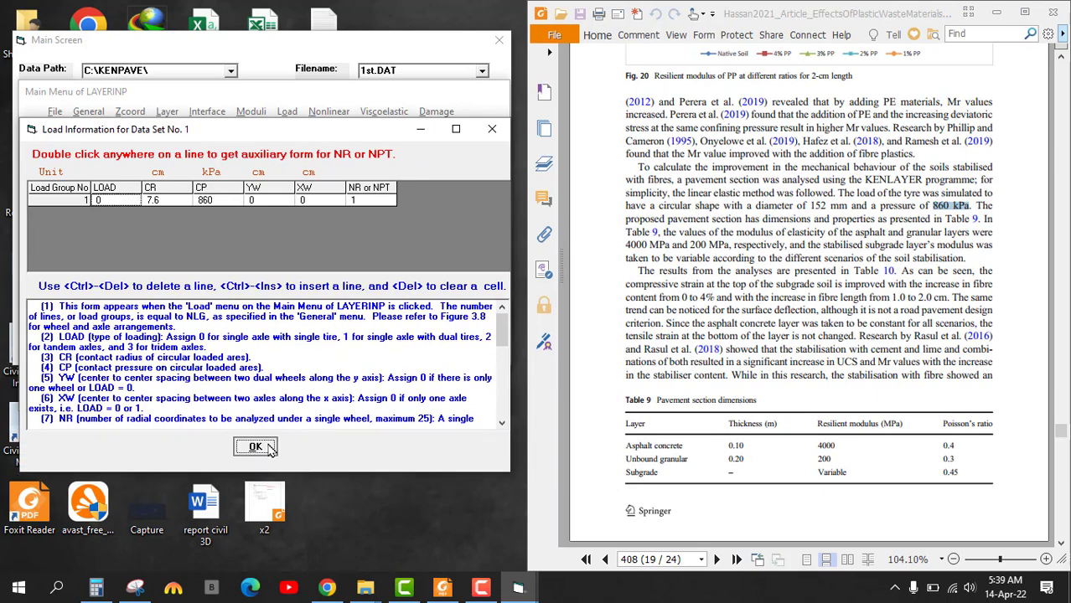
pyautogui.click(254, 446)
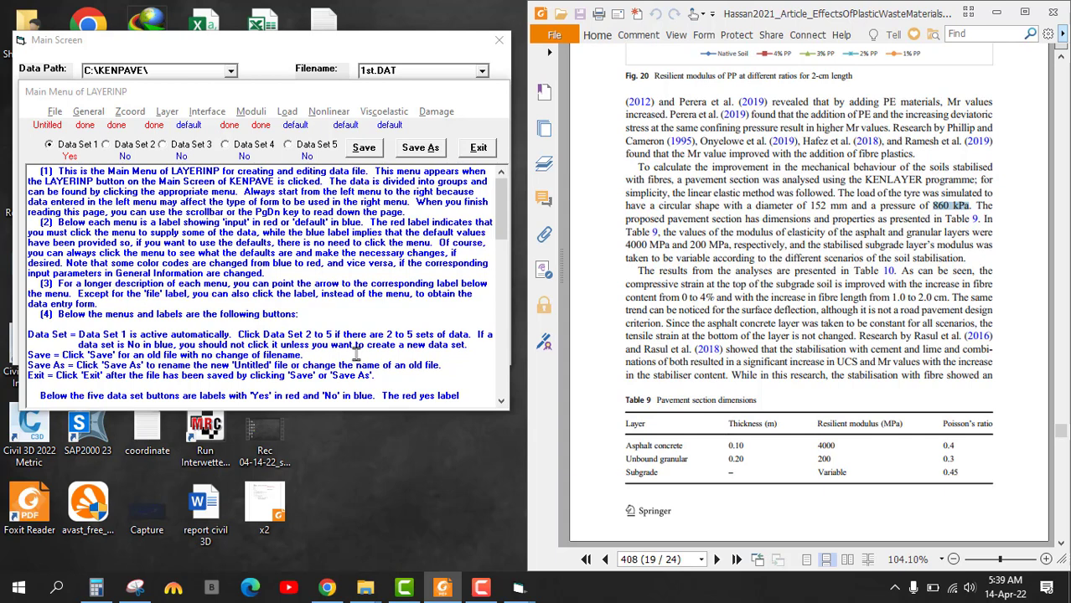
# Step: Save the completed data set as UNTITLED.DAT and dismiss the save confirmation
pyautogui.click(374, 151)
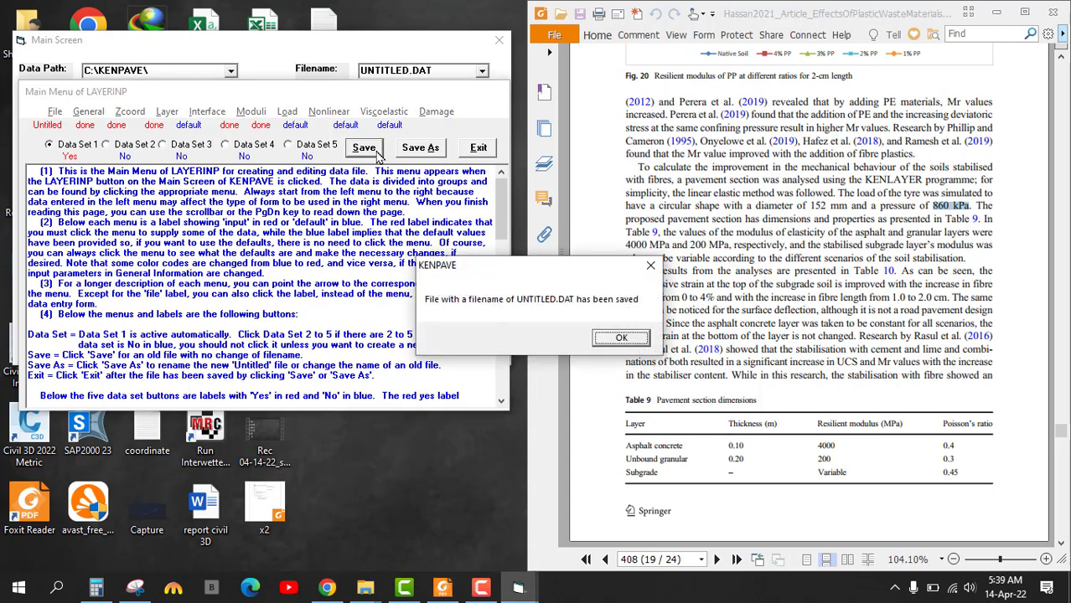
pyautogui.click(620, 337)
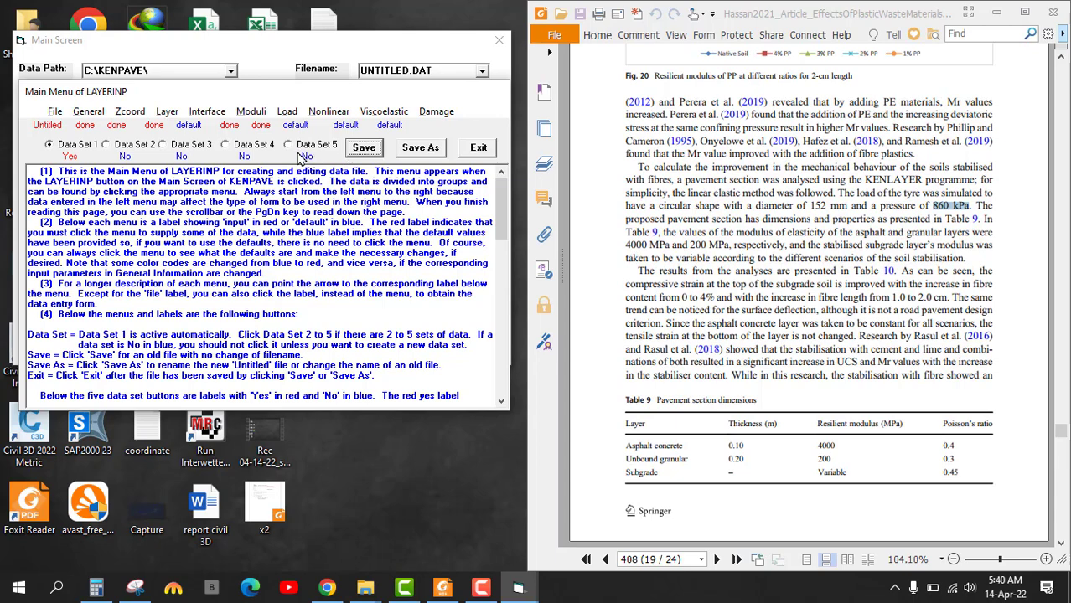
# Step: Save the data set to the Desktop as x3.DAT, dismiss the save confirmation and exit LAYERINP
pyautogui.click(417, 153)
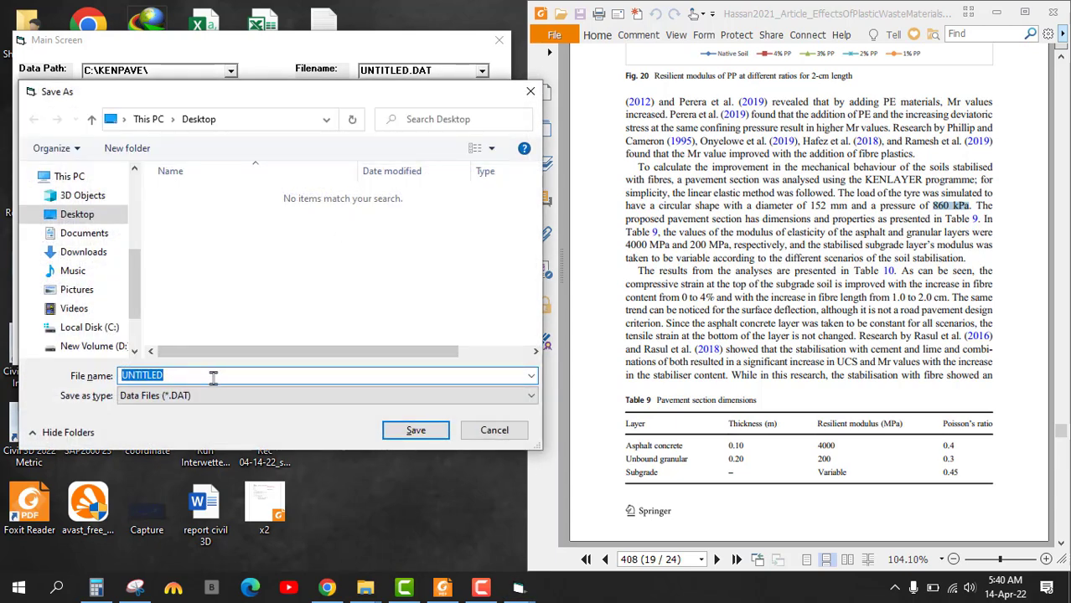
pyautogui.write('x3')
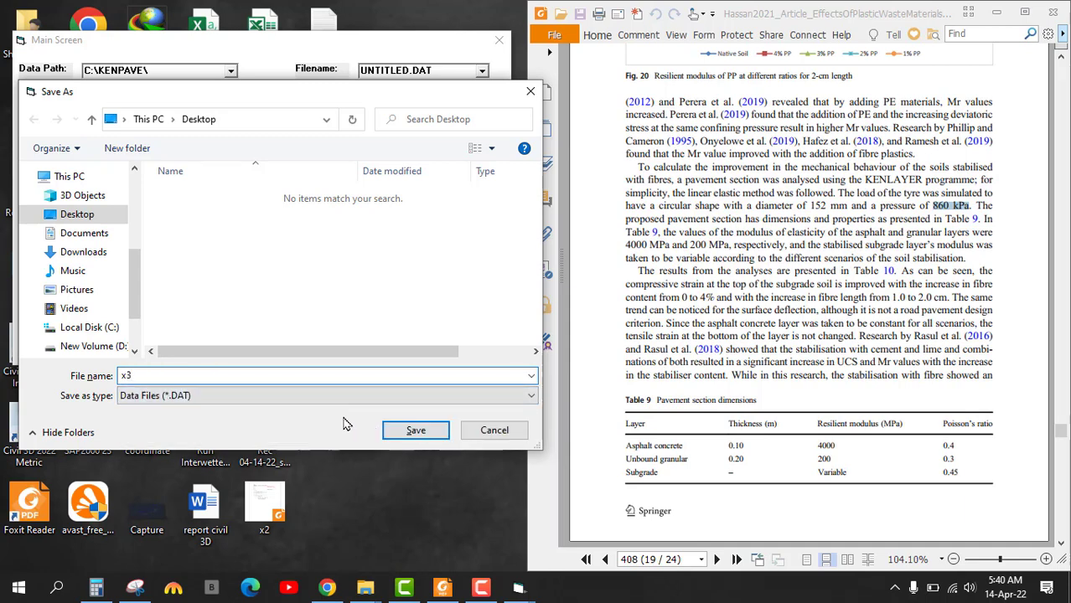
pyautogui.click(441, 434)
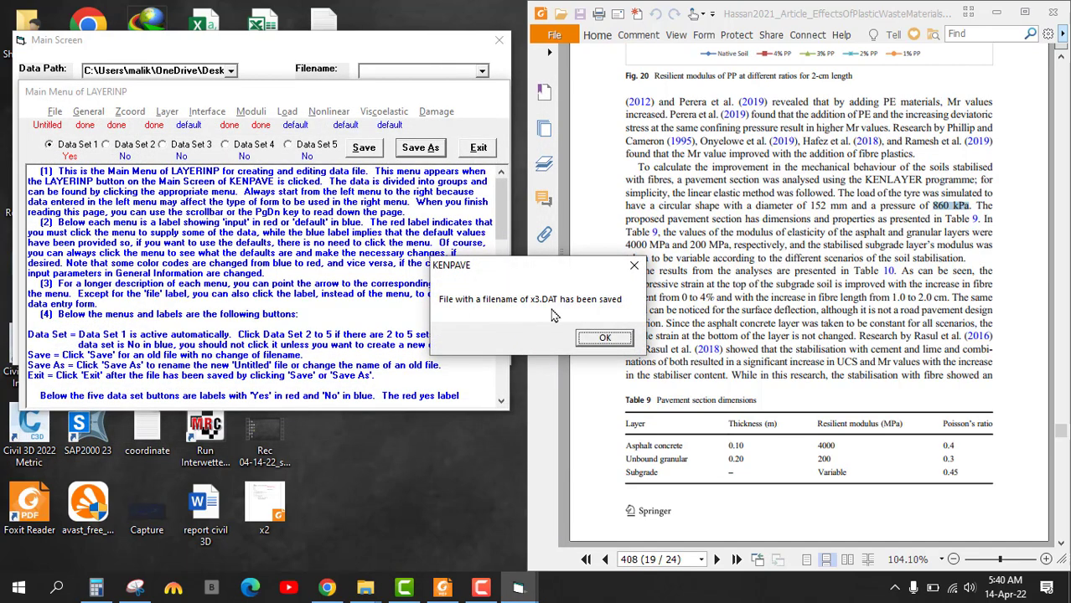
pyautogui.click(605, 338)
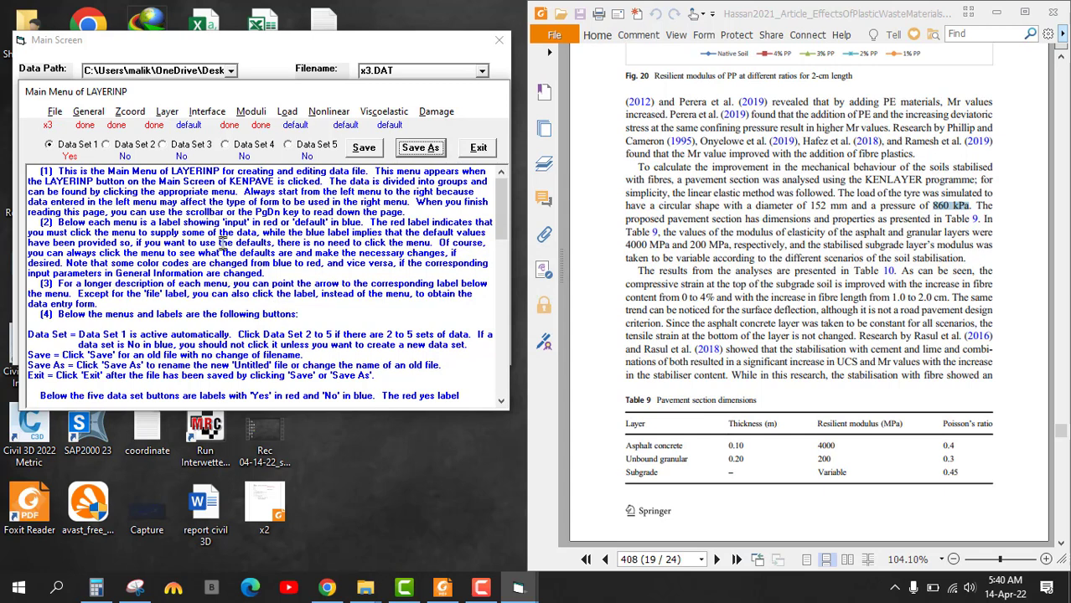
pyautogui.click(480, 150)
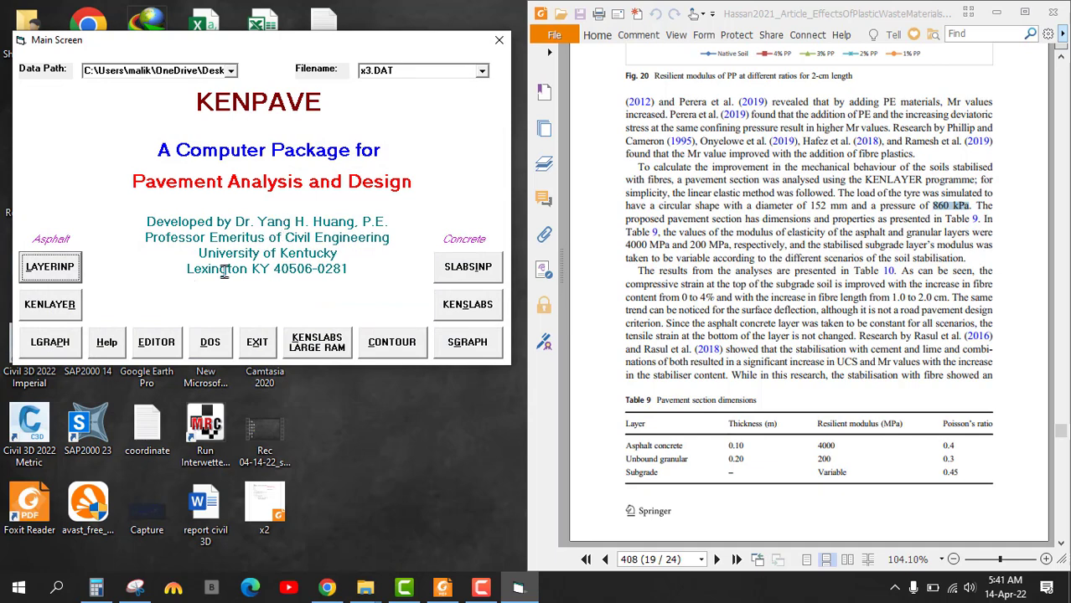
# Step: Open the x3 text file from the C:\KENPAVE folder in the KENPAVE editor
pyautogui.click(156, 349)
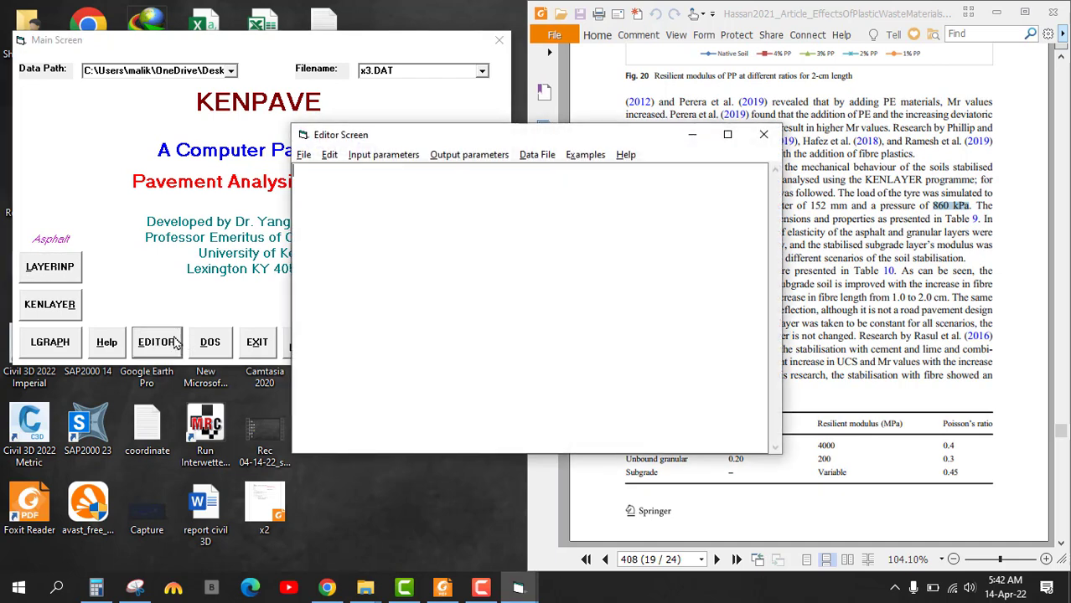
pyautogui.click(305, 158)
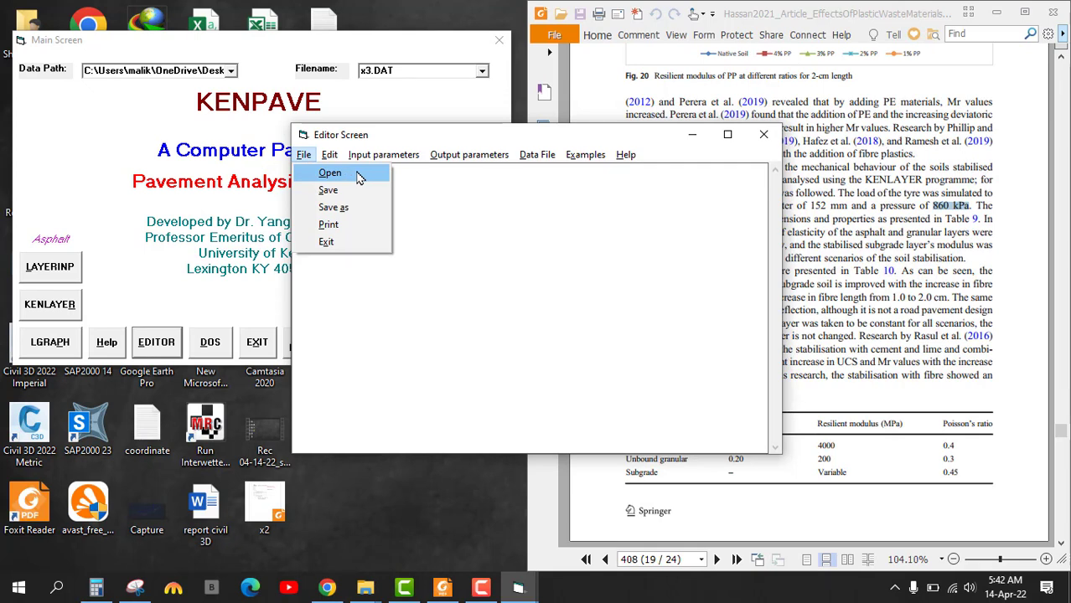
pyautogui.click(358, 174)
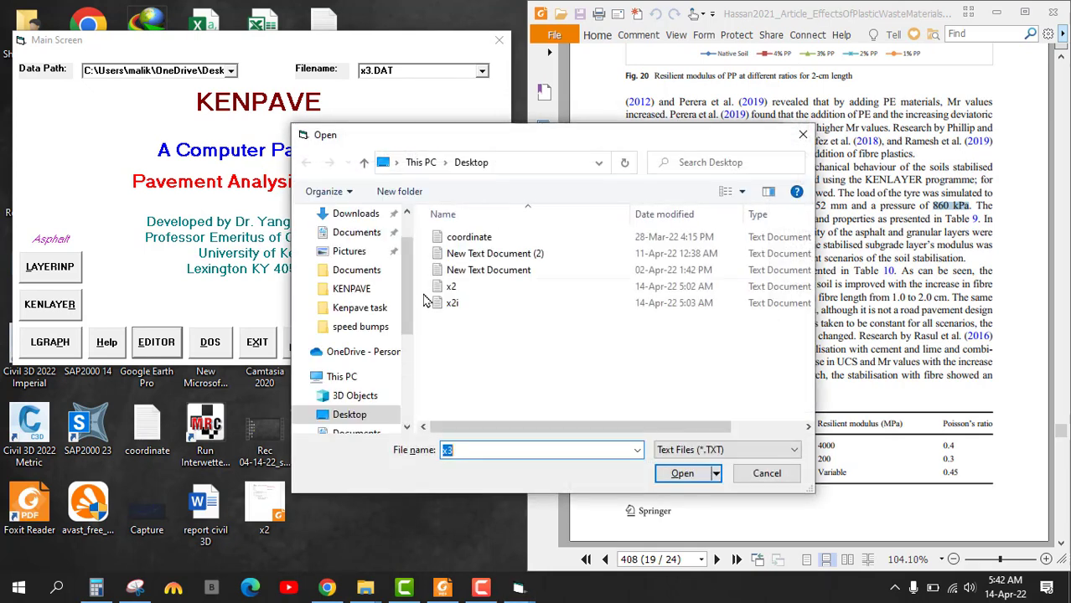
pyautogui.click(360, 309)
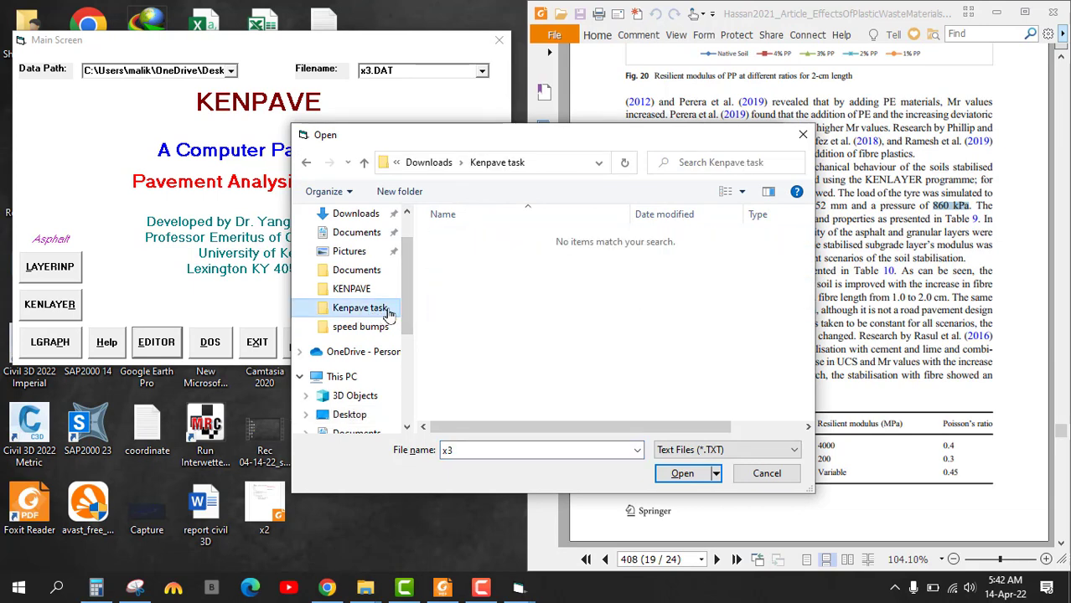
pyautogui.click(355, 290)
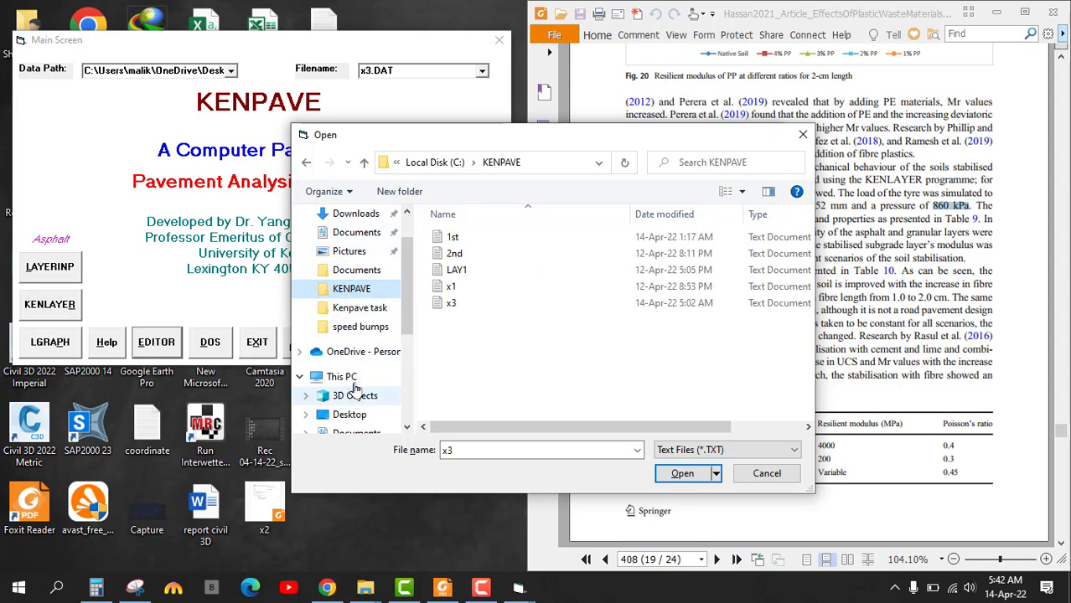
pyautogui.click(354, 380)
pyautogui.scroll(-3, 510, 359)
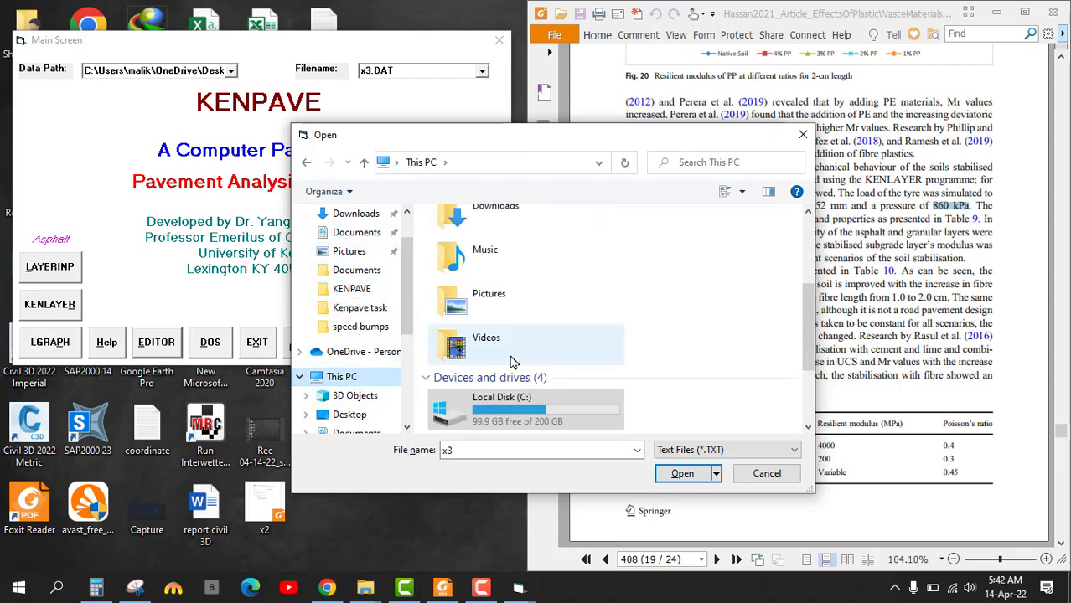
pyautogui.scroll(-2, 512, 362)
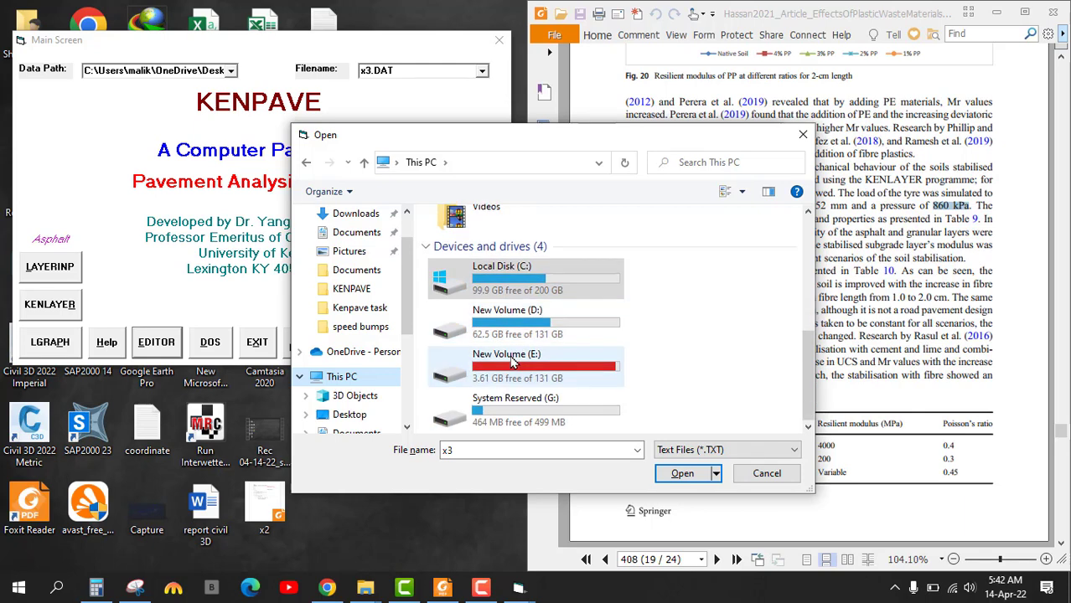
pyautogui.doubleClick(545, 285)
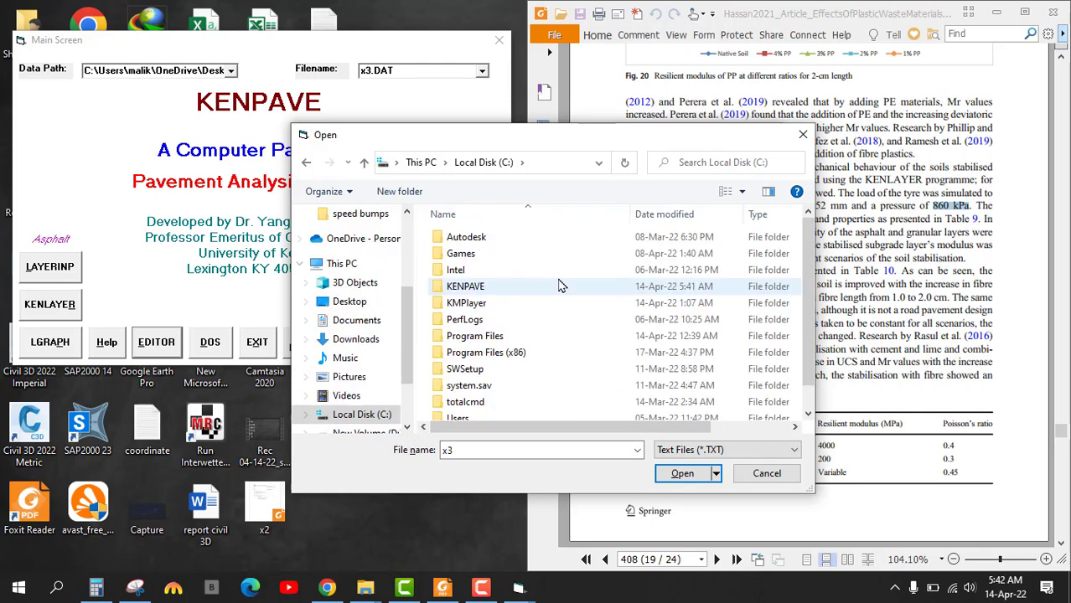
pyautogui.doubleClick(501, 288)
pyautogui.click(470, 306)
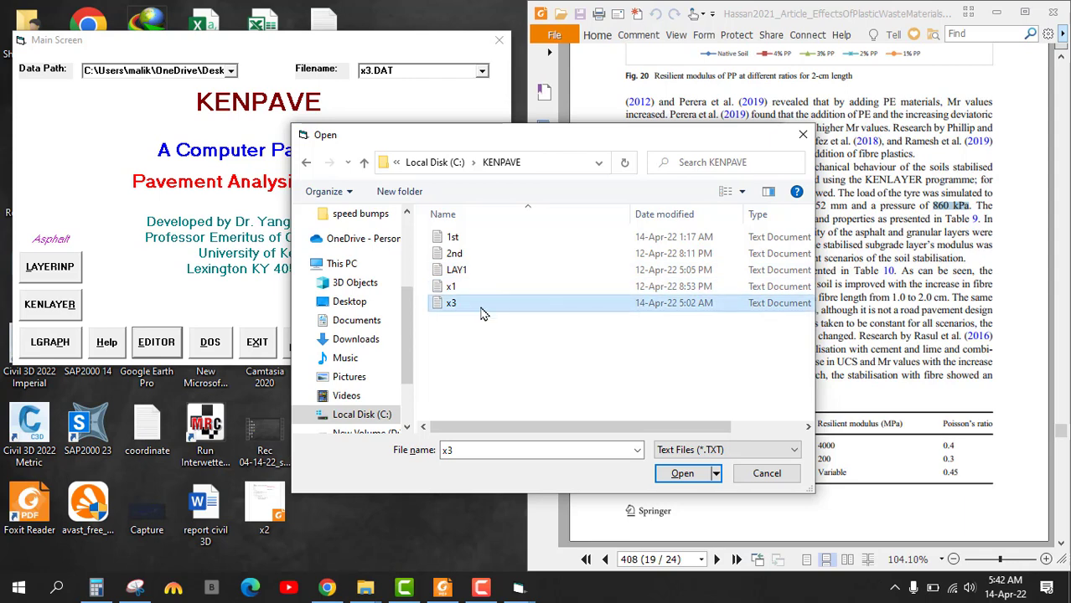
pyautogui.click(682, 474)
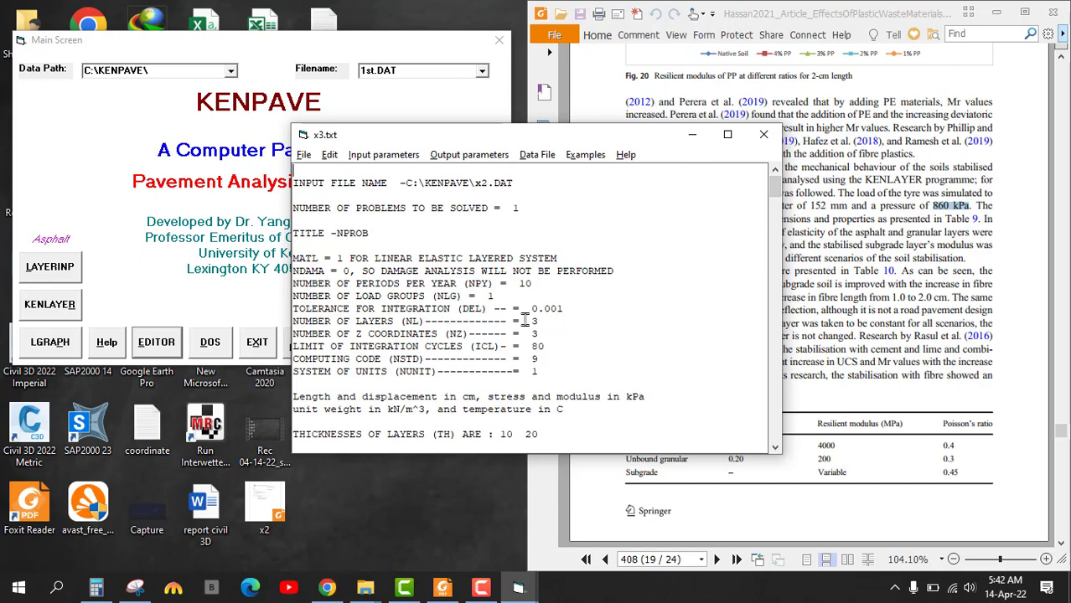
# Step: Maximize the x3.txt window and examine the vertical displacements at the three vertical coordinates for period 1
pyautogui.click(728, 134)
pyautogui.scroll(-10, 163, 436)
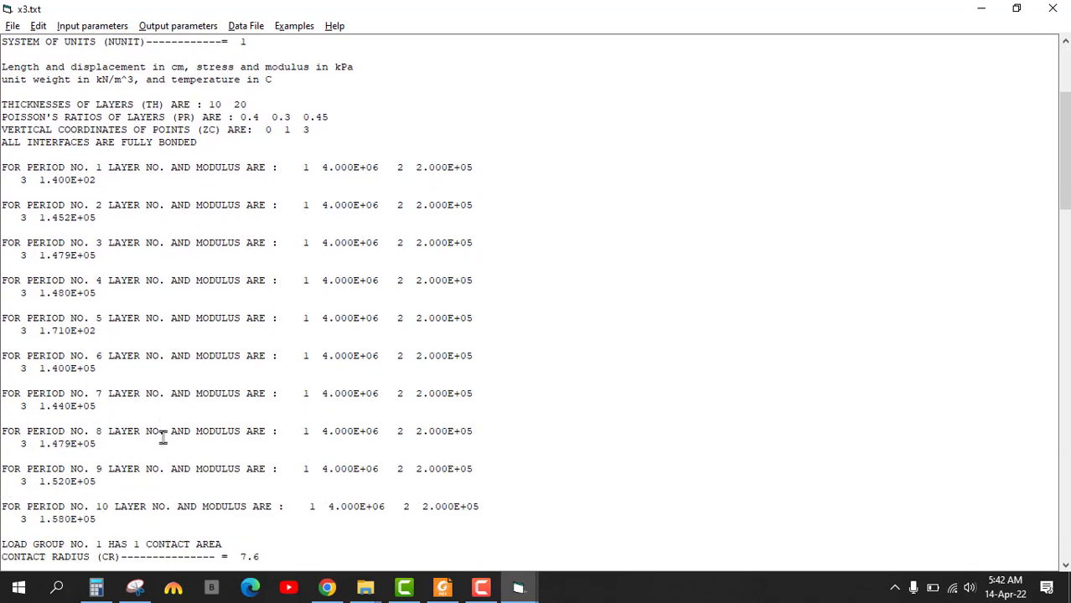
pyautogui.scroll(-10, 163, 436)
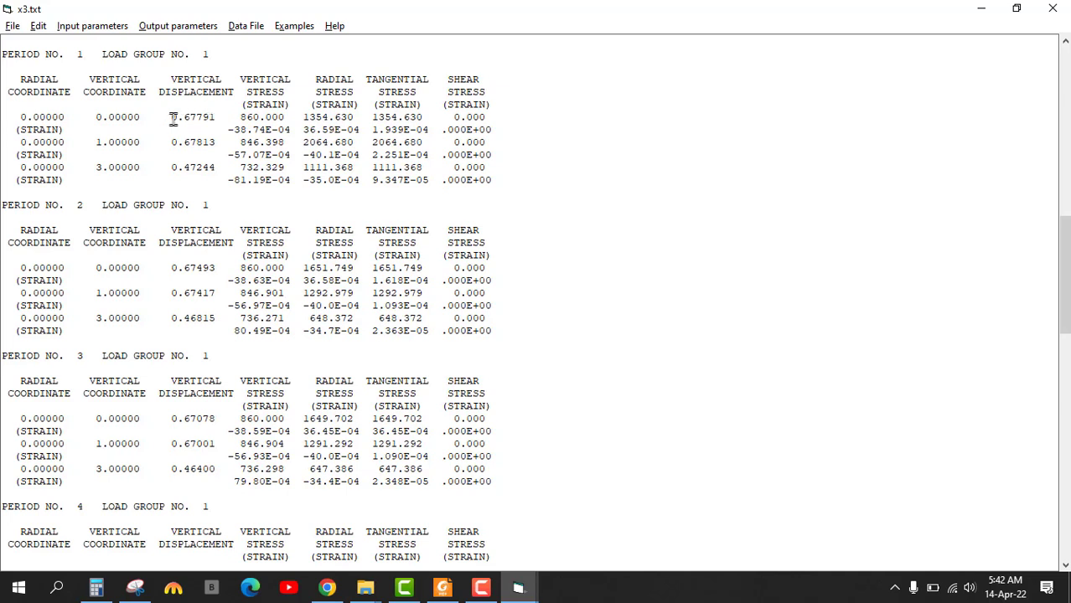
pyautogui.moveTo(165, 80); pyautogui.dragTo(219, 79)
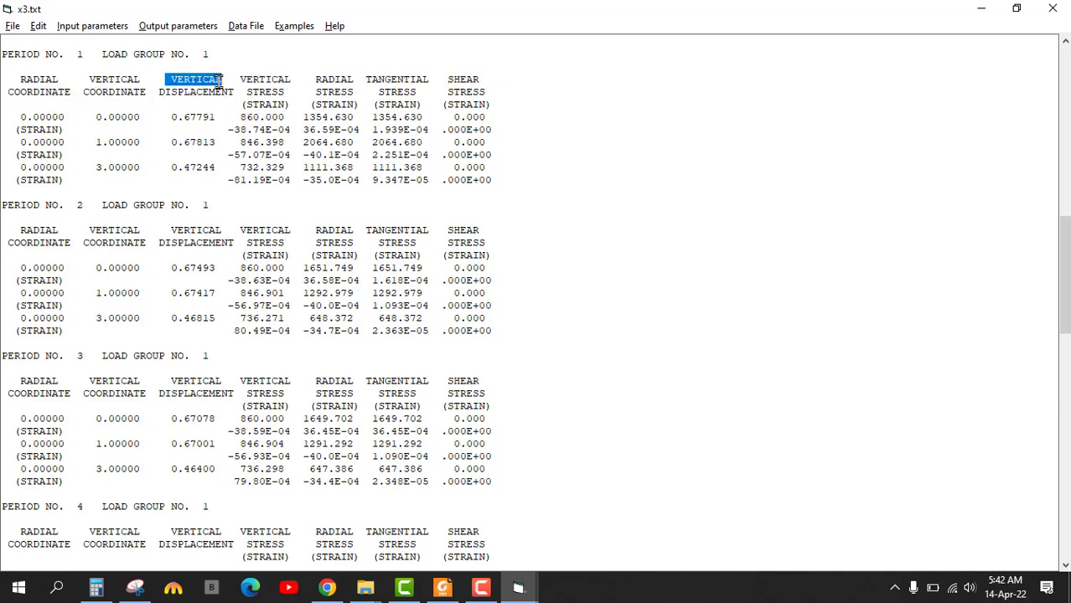
pyautogui.doubleClick(179, 92)
pyautogui.moveTo(167, 119); pyautogui.dragTo(216, 118)
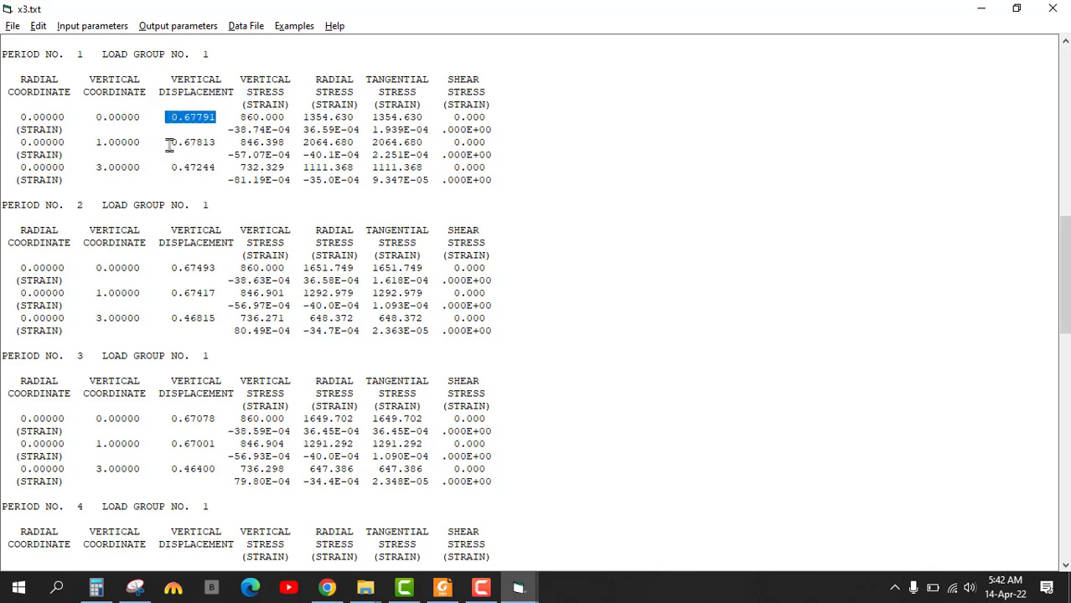
pyautogui.moveTo(166, 142); pyautogui.dragTo(217, 144)
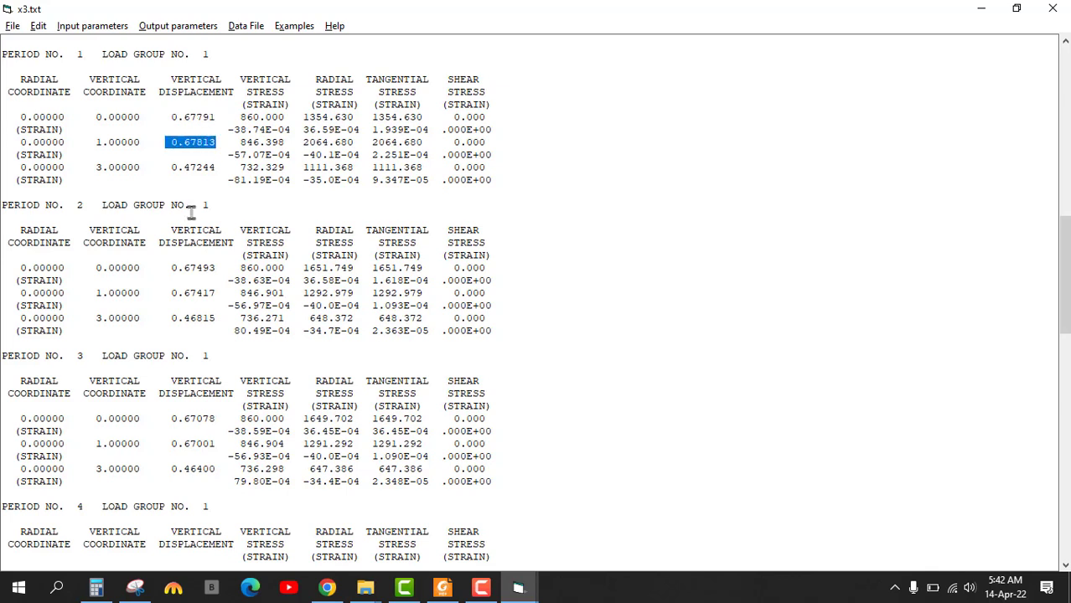
pyautogui.moveTo(171, 180); pyautogui.dragTo(212, 166)
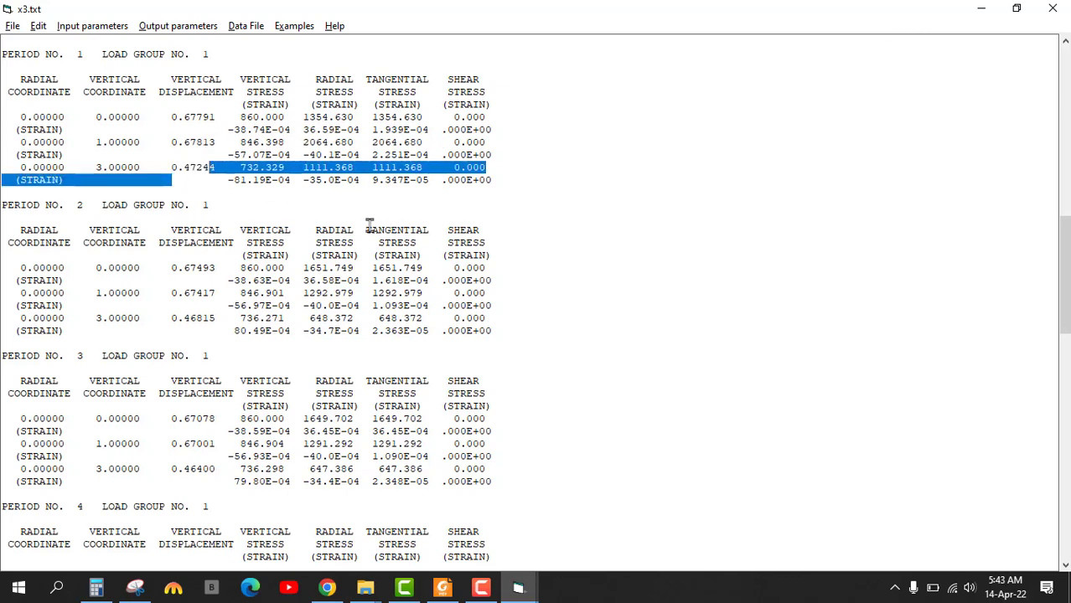
pyautogui.click(571, 395)
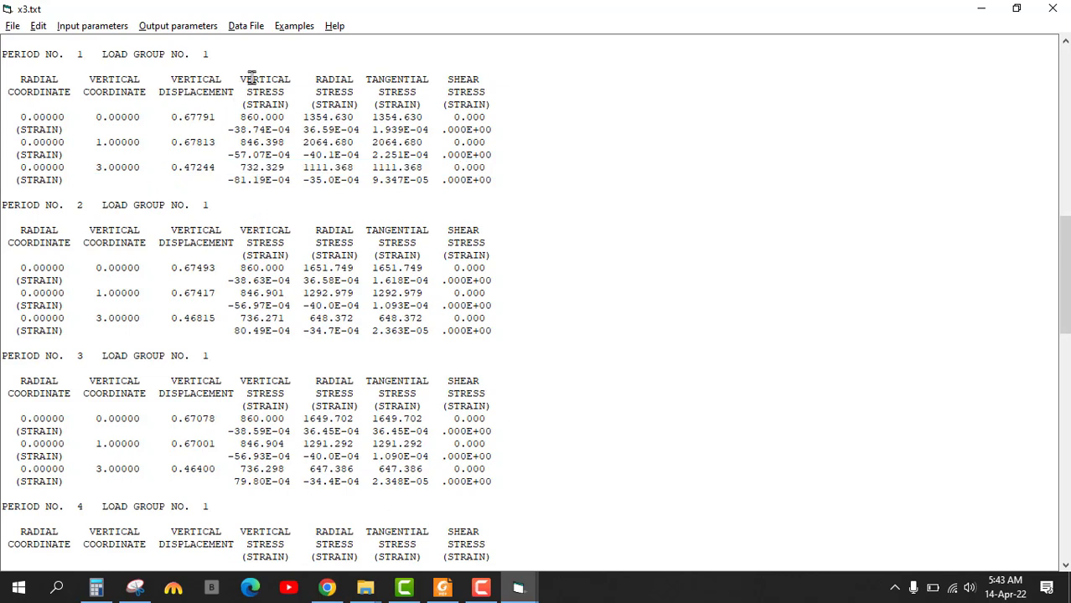
# Step: Examine period 1's vertical stress and strain for the point at vertical coordinate 0
pyautogui.moveTo(235, 79); pyautogui.dragTo(290, 92)
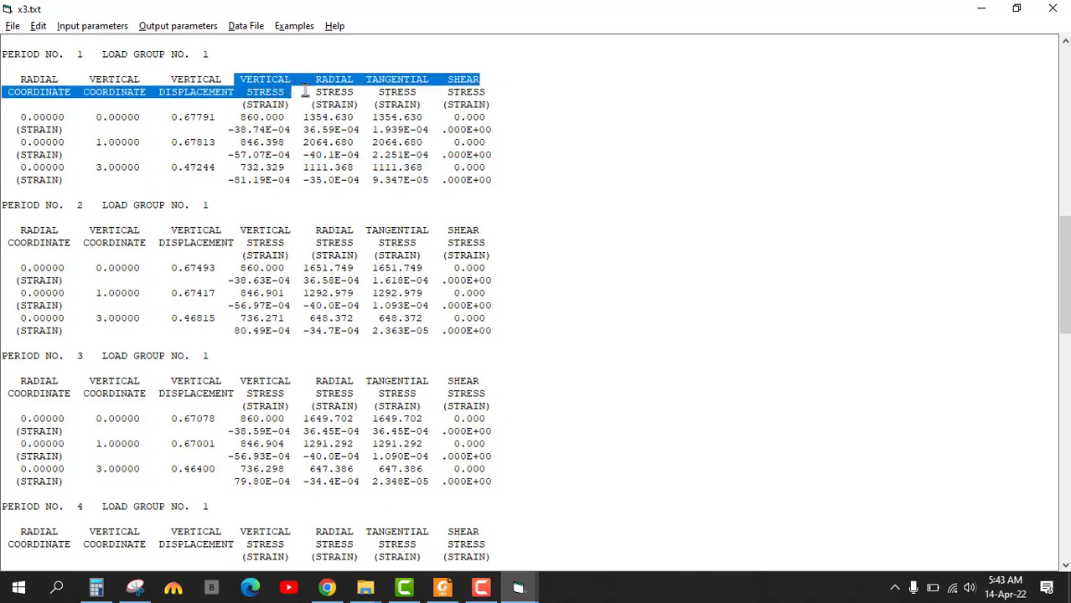
pyautogui.moveTo(240, 117); pyautogui.dragTo(288, 130)
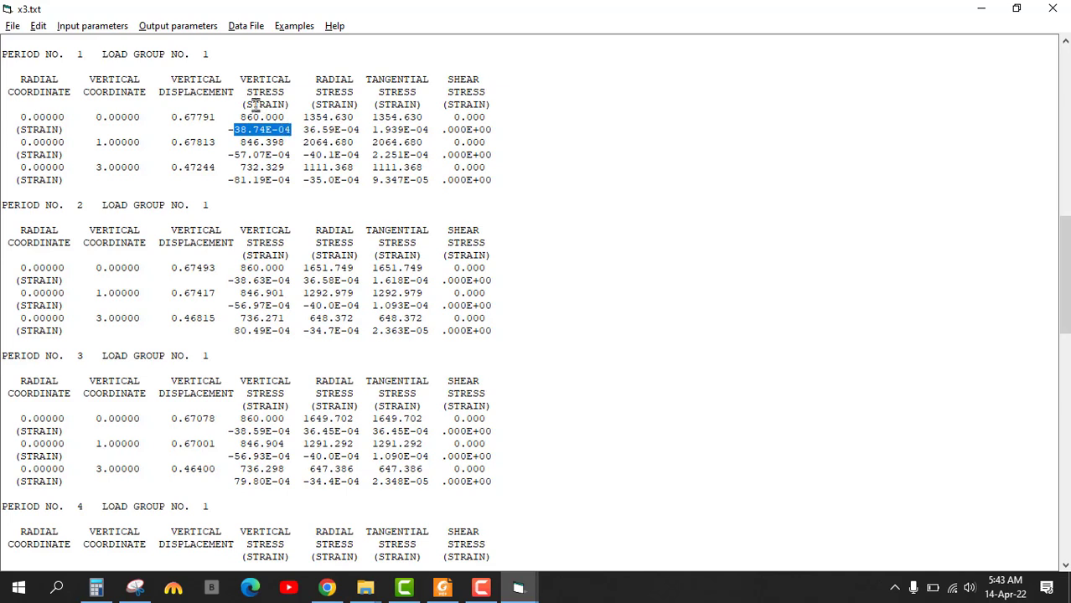
pyautogui.moveTo(240, 104); pyautogui.dragTo(291, 104)
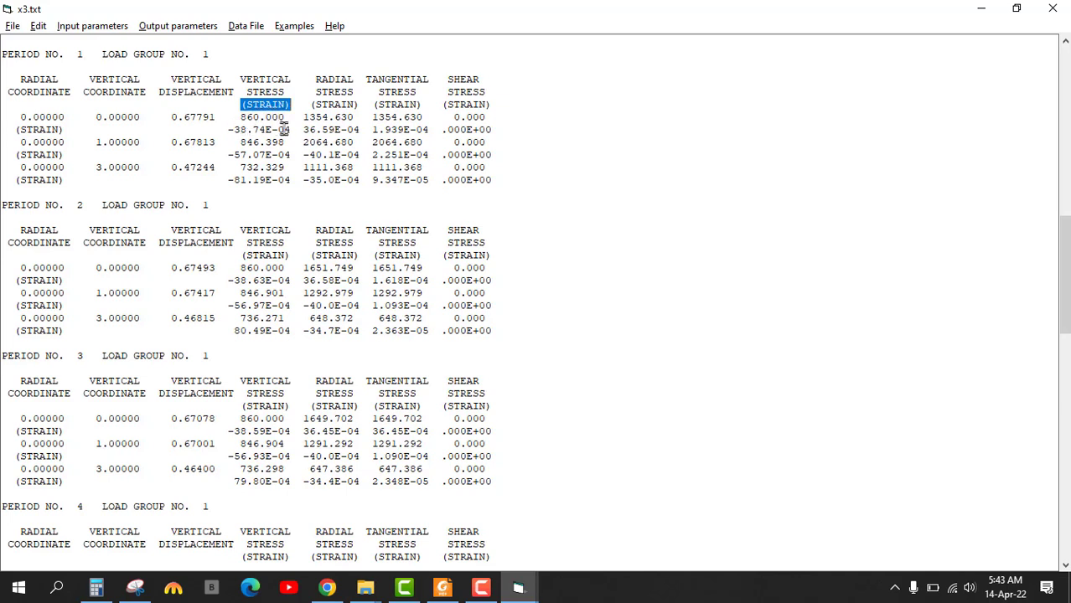
pyautogui.moveTo(95, 116); pyautogui.dragTo(145, 116)
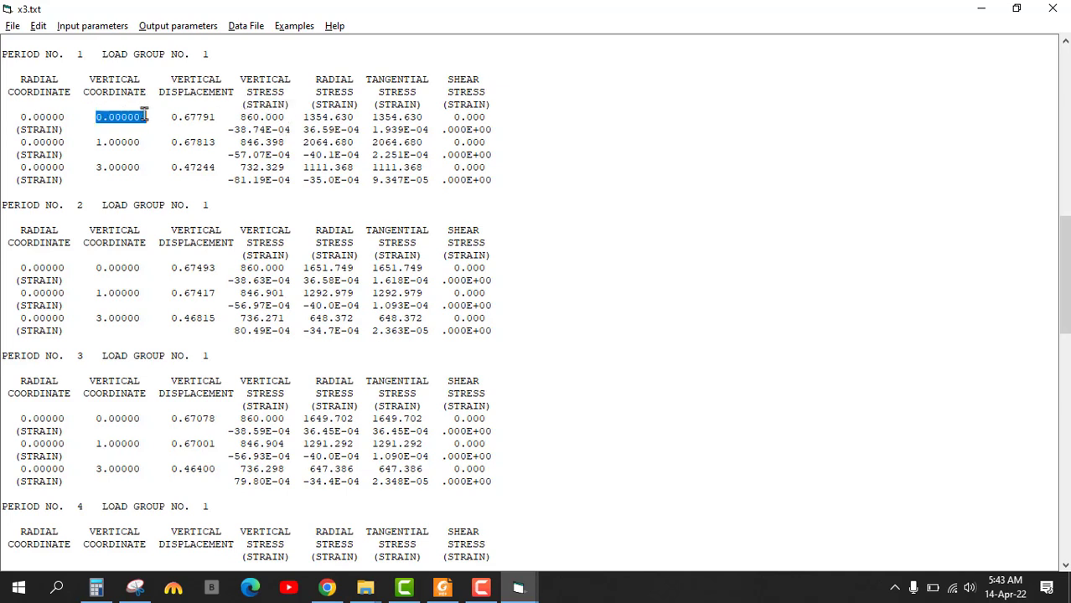
# Step: Examine the vertical stress, strain and displacement at vertical coordinate 1 in period 1
pyautogui.click(94, 144)
pyautogui.moveTo(94, 144); pyautogui.dragTo(142, 143)
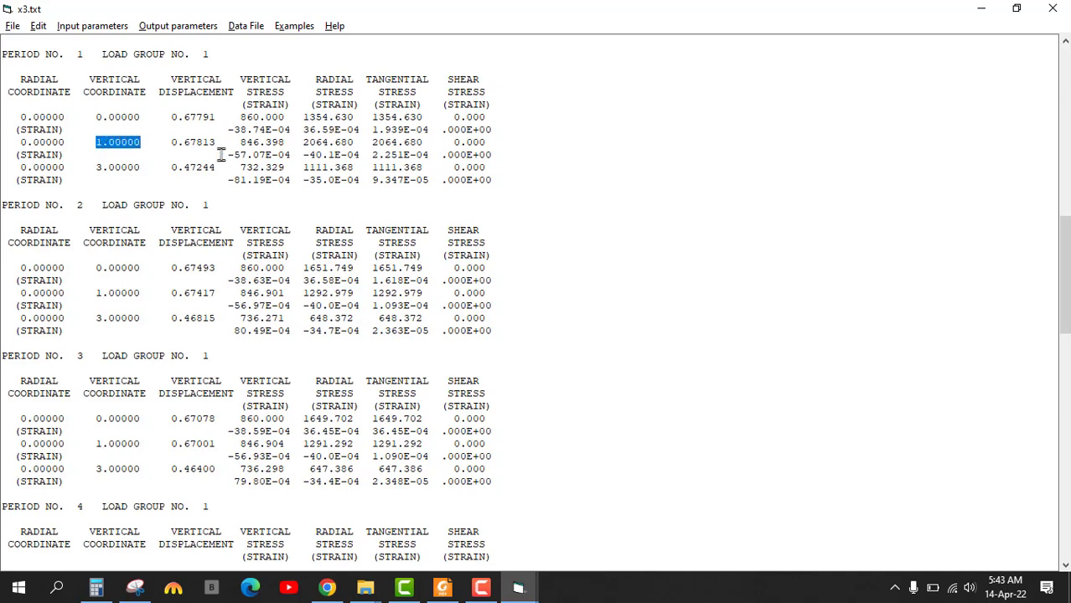
pyautogui.moveTo(239, 143); pyautogui.dragTo(287, 141)
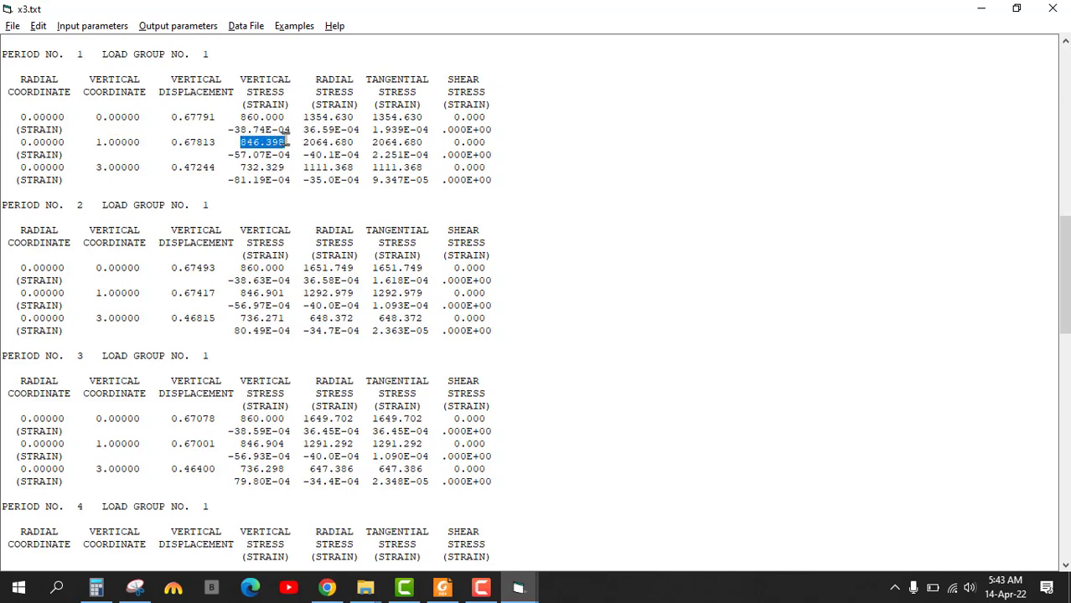
pyautogui.click(228, 154)
pyautogui.moveTo(232, 154); pyautogui.dragTo(290, 153)
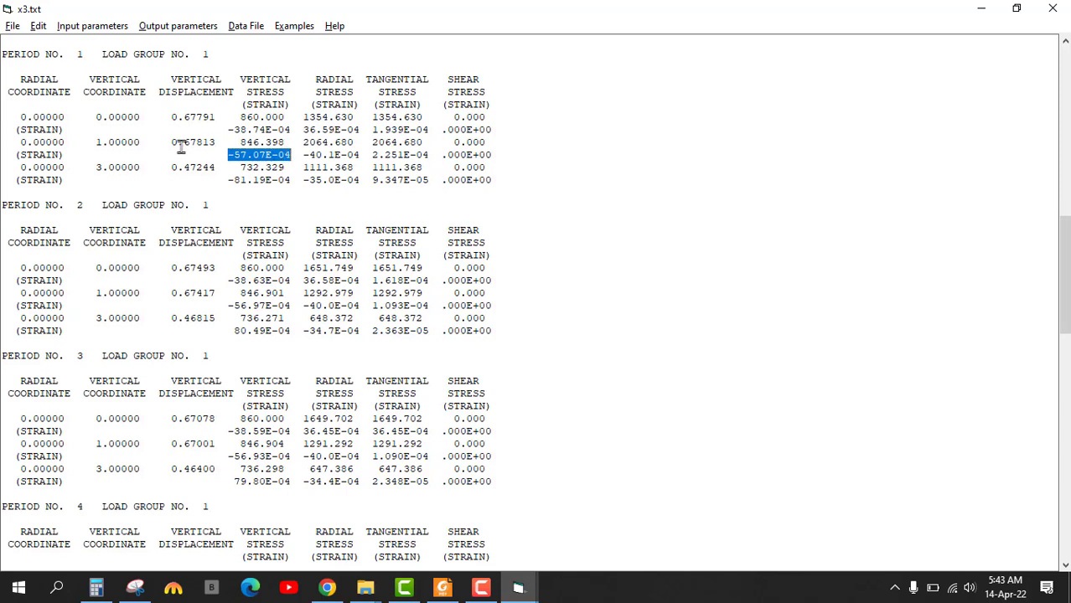
pyautogui.moveTo(172, 142); pyautogui.dragTo(215, 140)
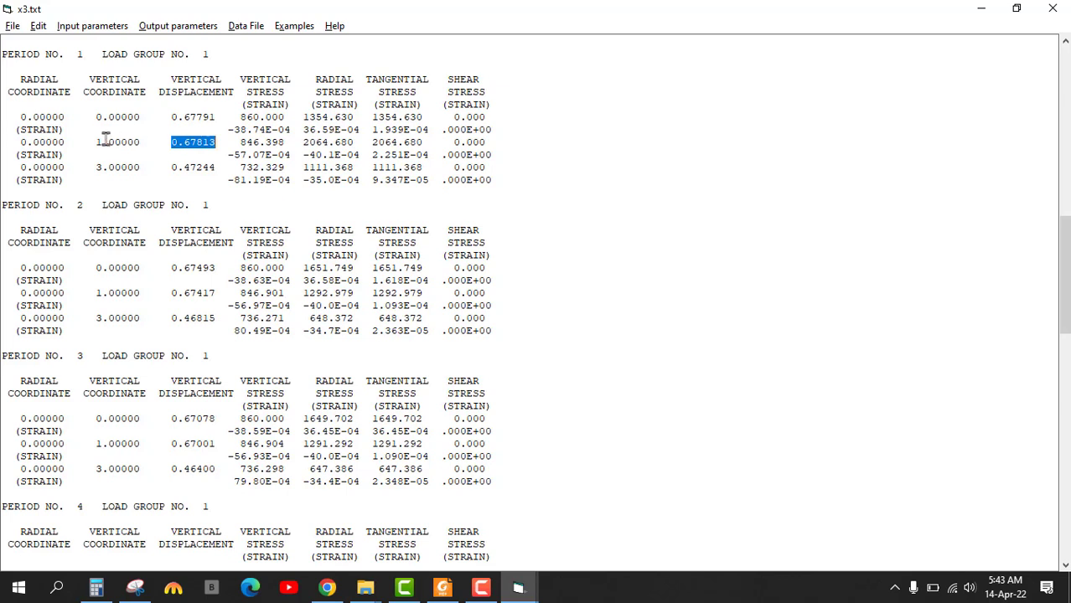
pyautogui.moveTo(95, 142); pyautogui.dragTo(140, 141)
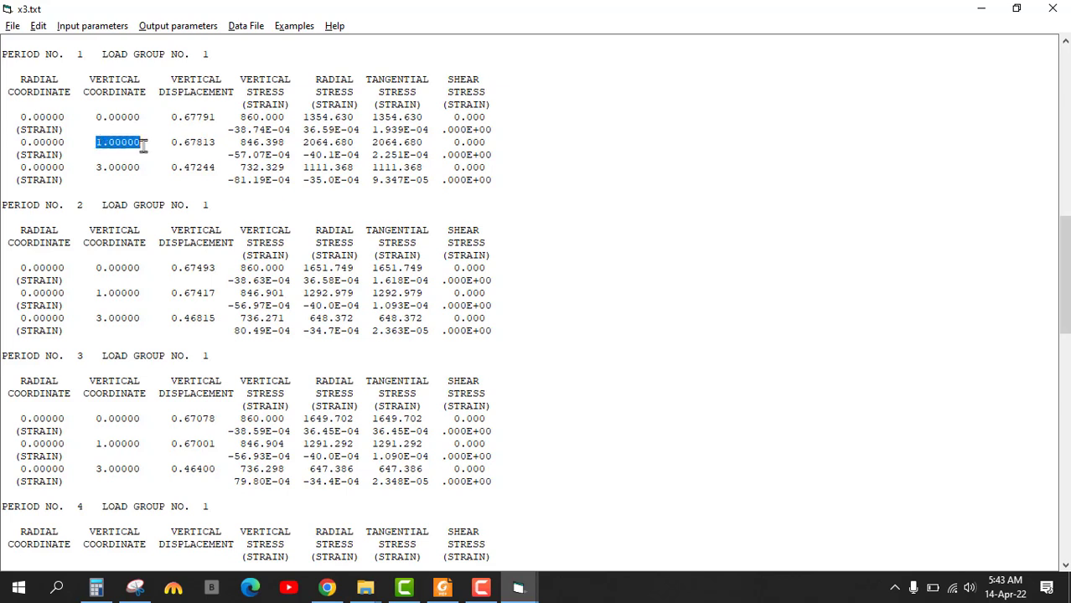
pyautogui.click(195, 147)
# Step: Examine the vertical displacement, stress and strain at vertical coordinate 3 in period 1
pyautogui.moveTo(95, 168); pyautogui.dragTo(141, 169)
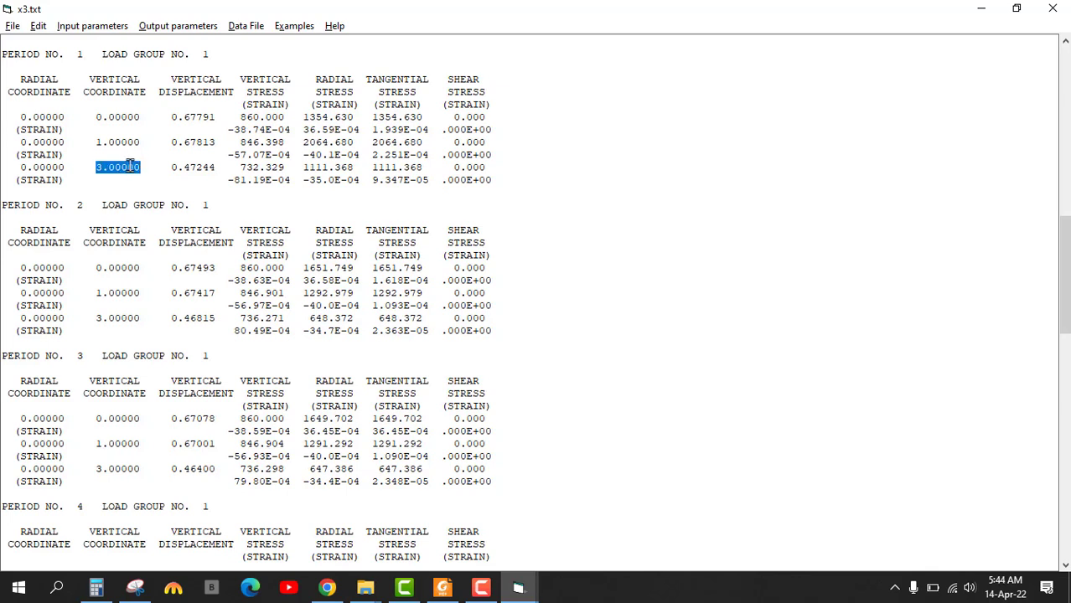
pyautogui.moveTo(171, 167); pyautogui.dragTo(216, 165)
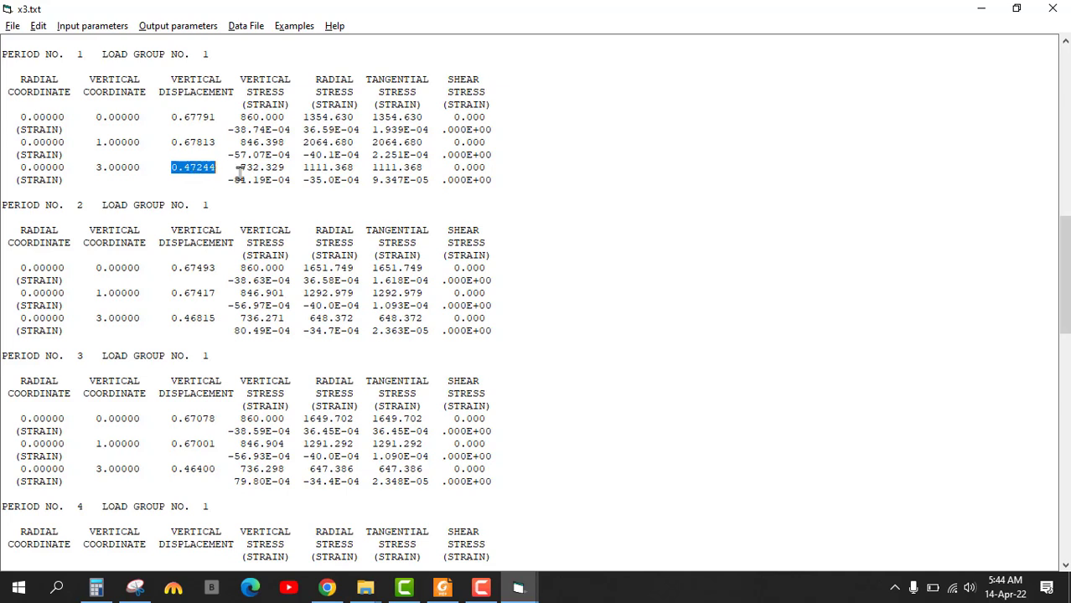
pyautogui.moveTo(241, 167); pyautogui.dragTo(291, 180)
# Step: Examine period 1's radial stress at vertical coordinate 0 and the radial strains at vertical coordinates 0, 1 and 3
pyautogui.moveTo(317, 80); pyautogui.dragTo(361, 91)
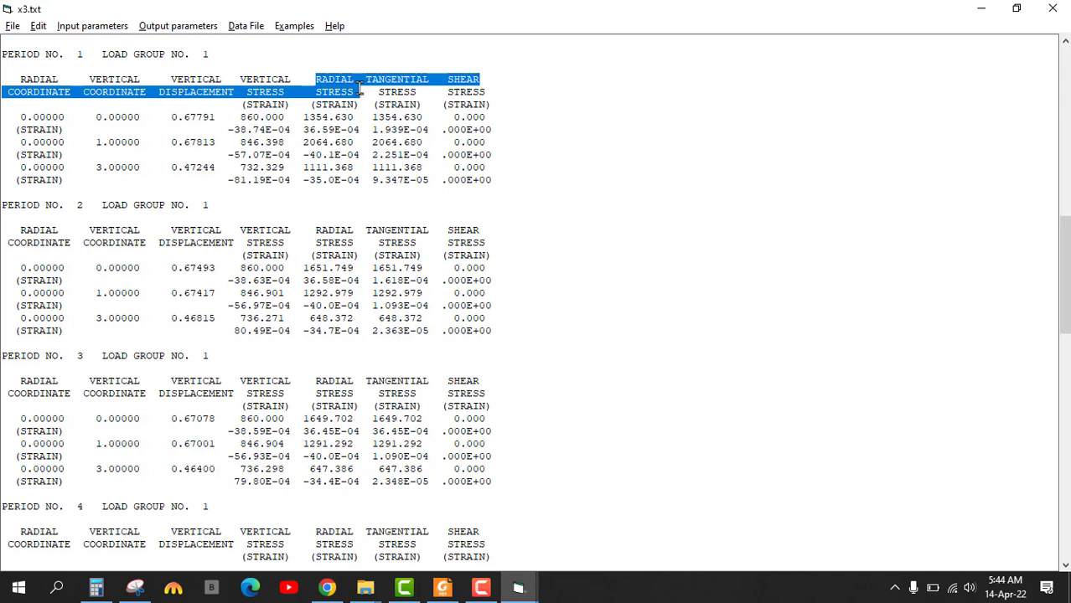
pyautogui.click(316, 102)
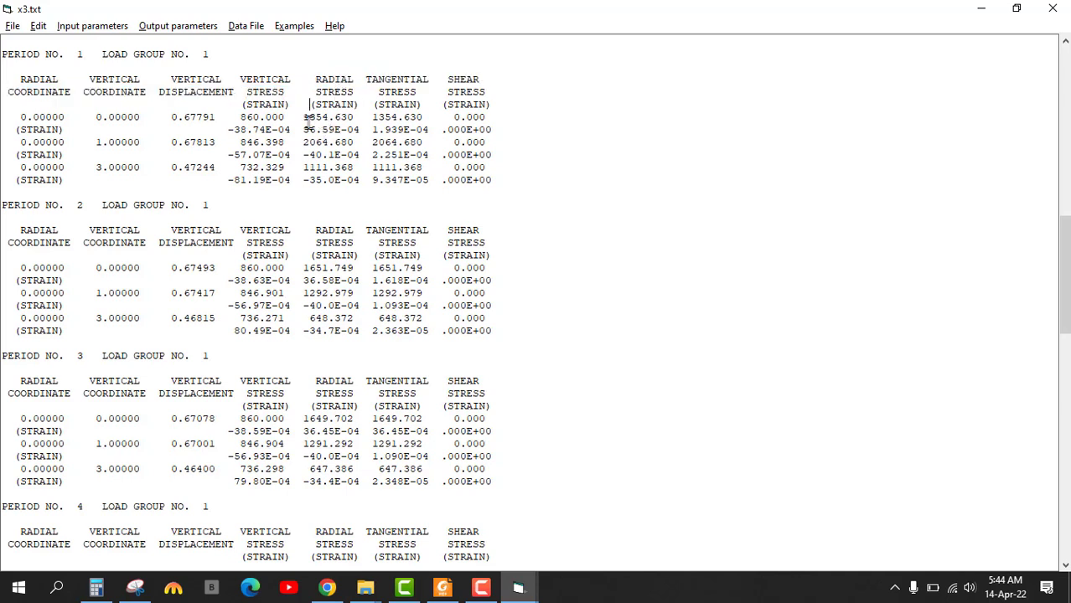
pyautogui.moveTo(303, 118); pyautogui.dragTo(358, 117)
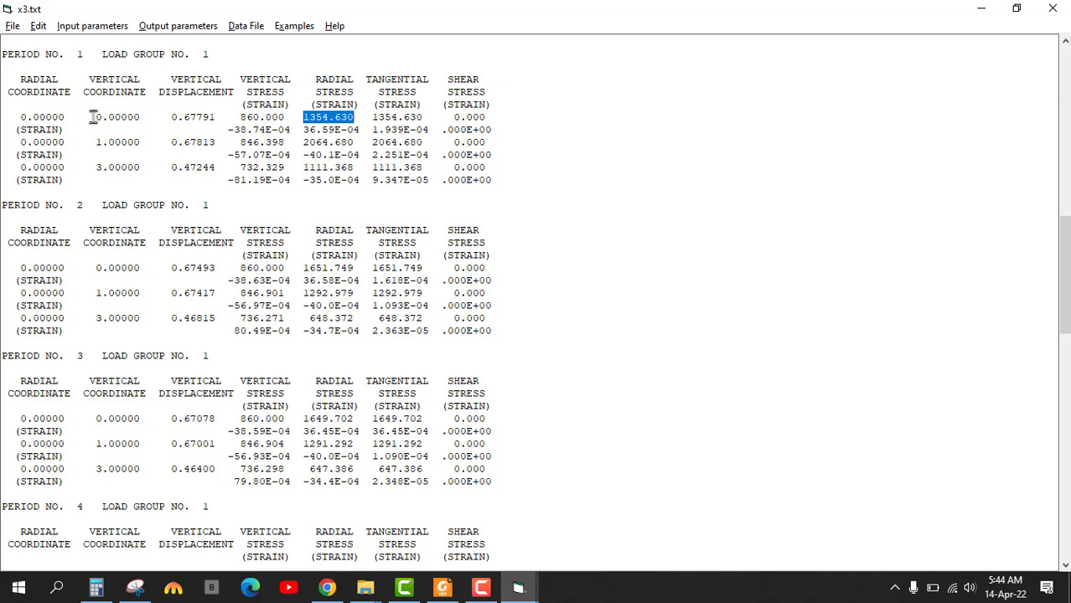
pyautogui.moveTo(94, 117); pyautogui.dragTo(140, 118)
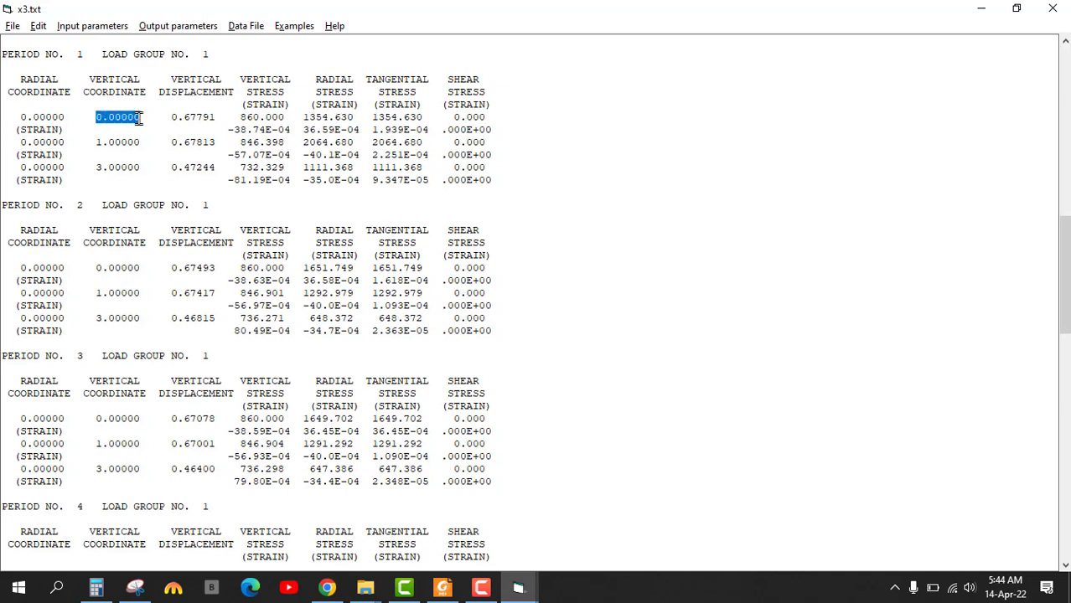
pyautogui.moveTo(302, 130); pyautogui.dragTo(357, 130)
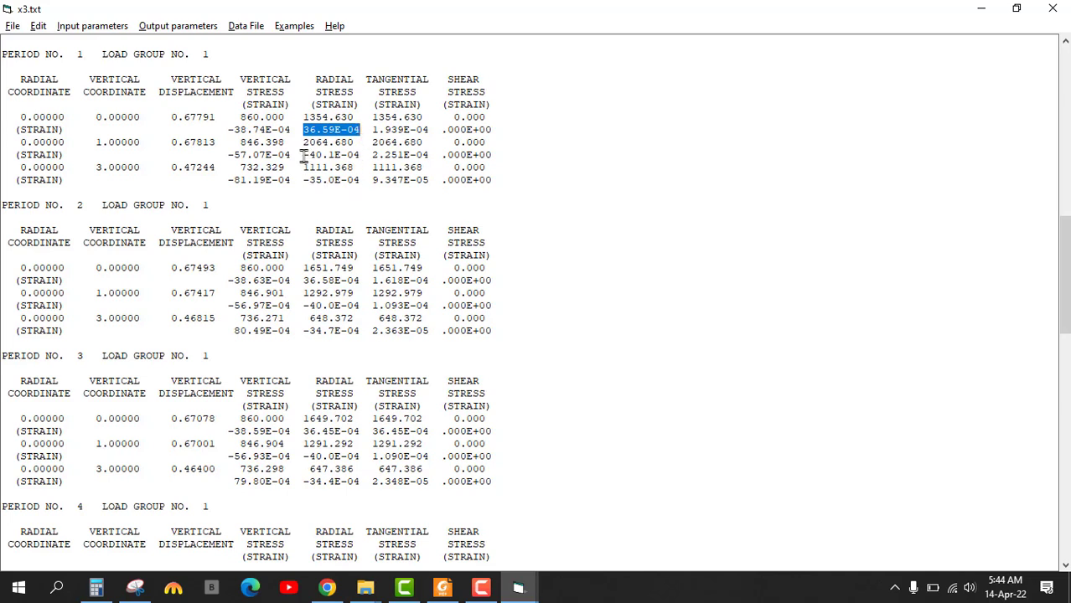
pyautogui.moveTo(303, 155); pyautogui.dragTo(360, 155)
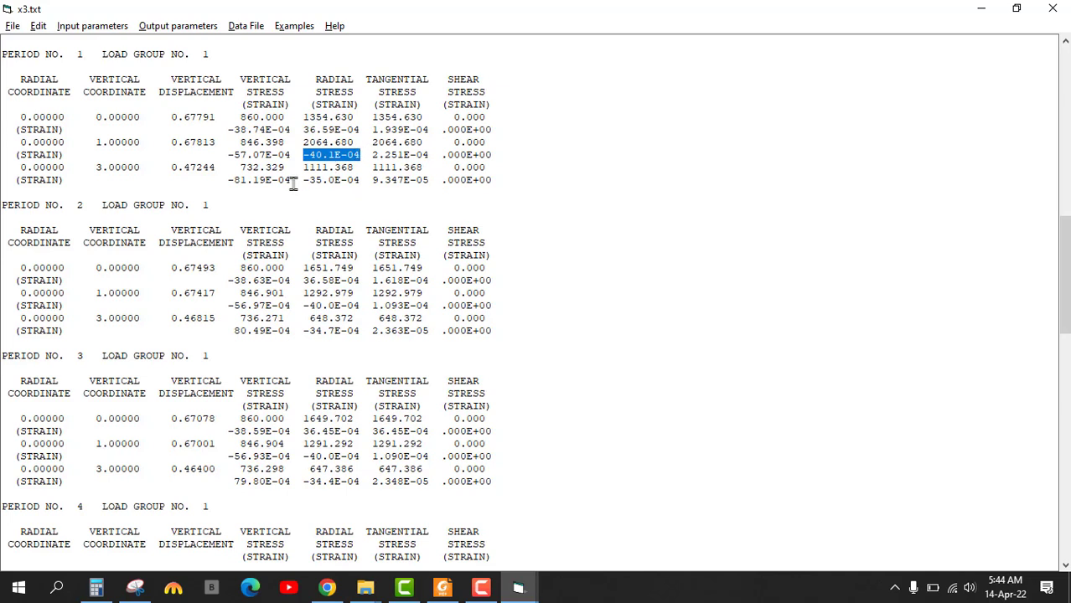
pyautogui.moveTo(302, 180); pyautogui.dragTo(352, 180)
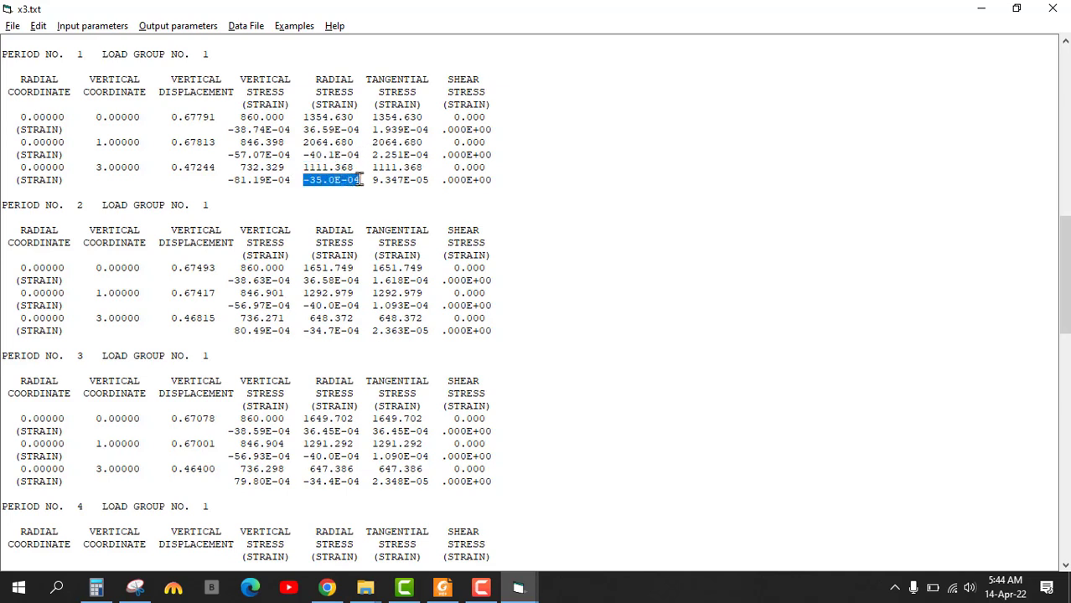
# Step: Restore the x3.txt window and resize it to fill the space beside the paper
pyautogui.click(1022, 9)
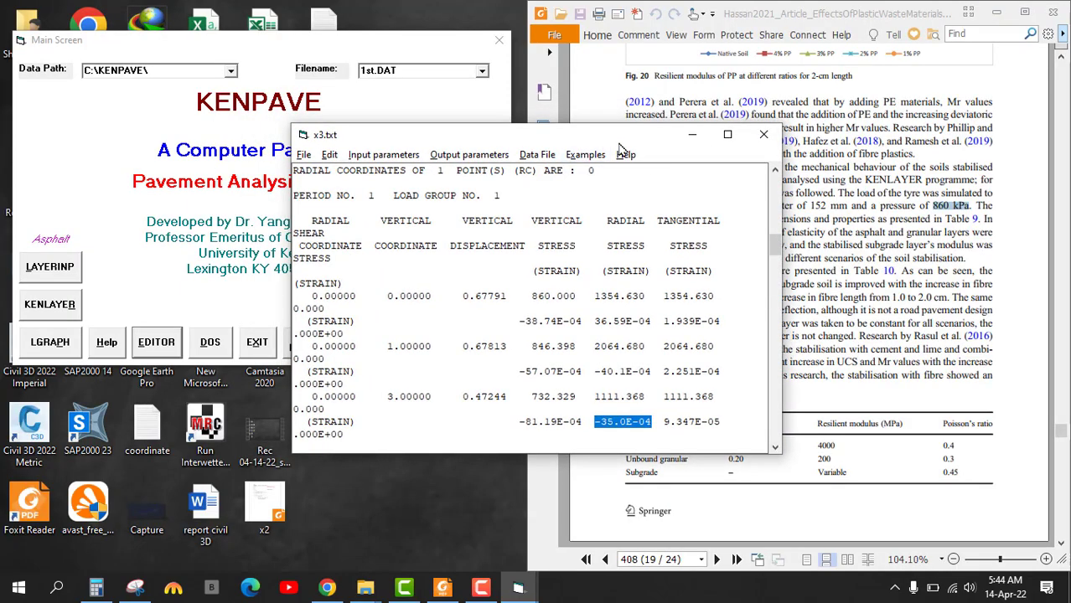
pyautogui.moveTo(634, 142); pyautogui.dragTo(356, 20)
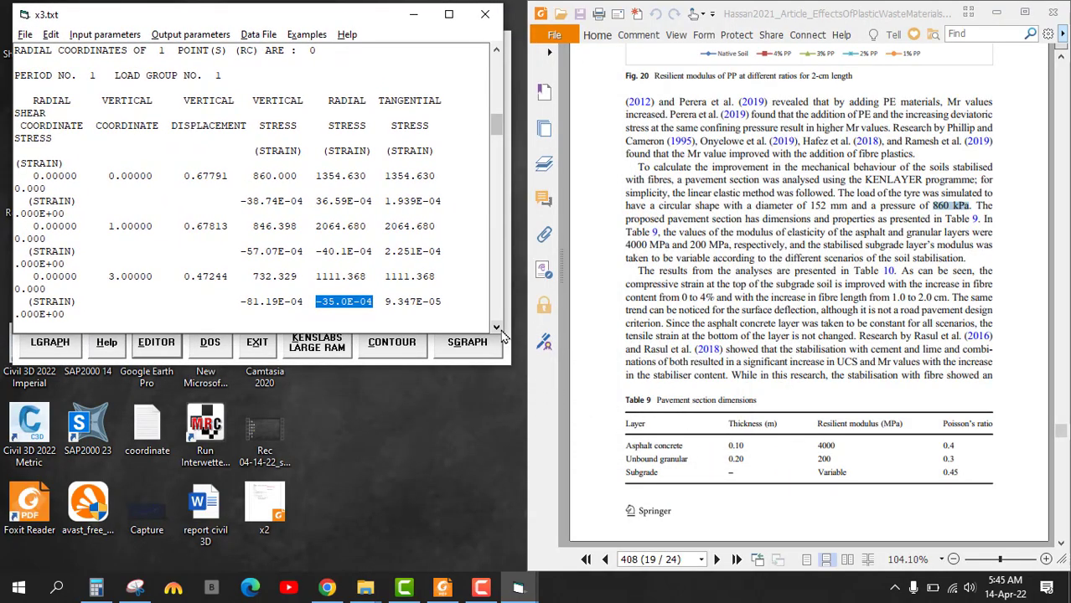
pyautogui.moveTo(498, 333); pyautogui.dragTo(525, 571)
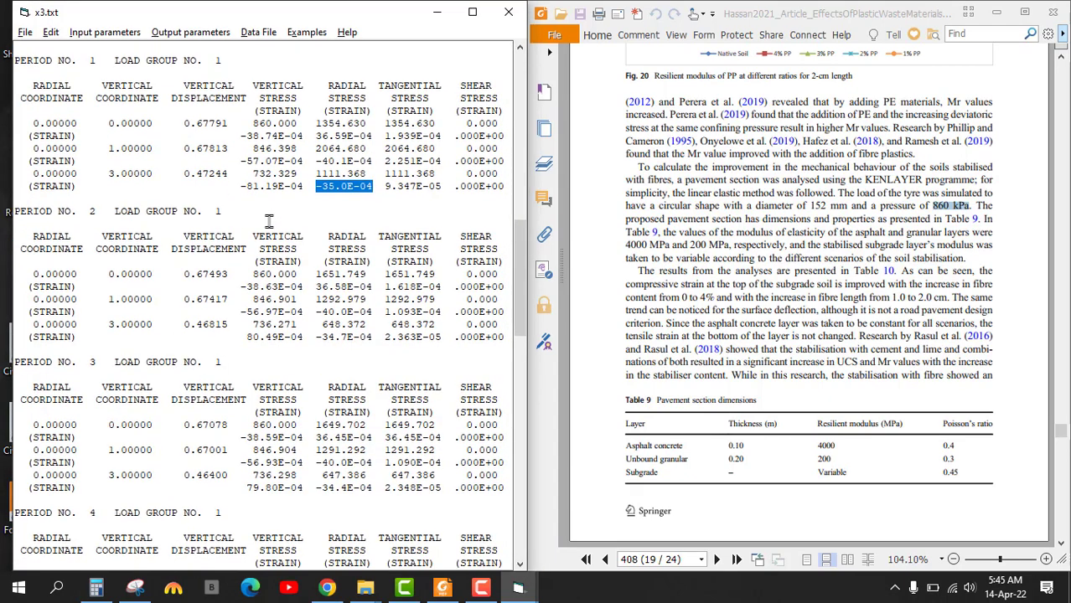
# Step: Bring Table 10 of the paper into view and enlarge it to 150% with its deflection and strain columns showing
pyautogui.click(838, 399)
pyautogui.scroll(-4, 839, 400)
pyautogui.scroll(-7, 839, 400)
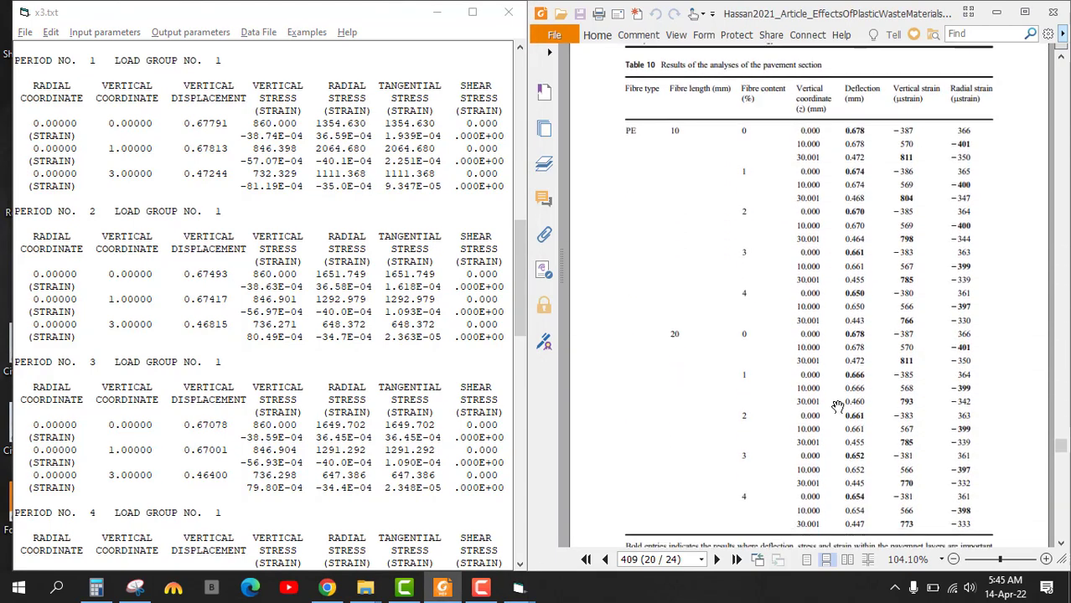
pyautogui.keyDown('ctrl'); pyautogui.scroll(4, 855, 216); pyautogui.keyUp('ctrl')
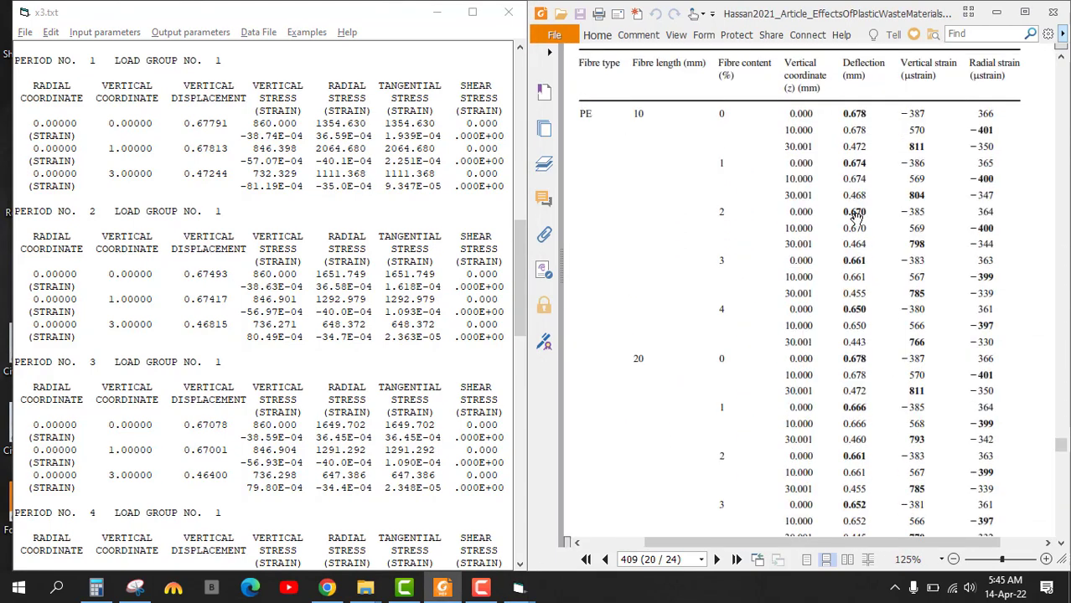
pyautogui.moveTo(958, 208); pyautogui.dragTo(881, 225)
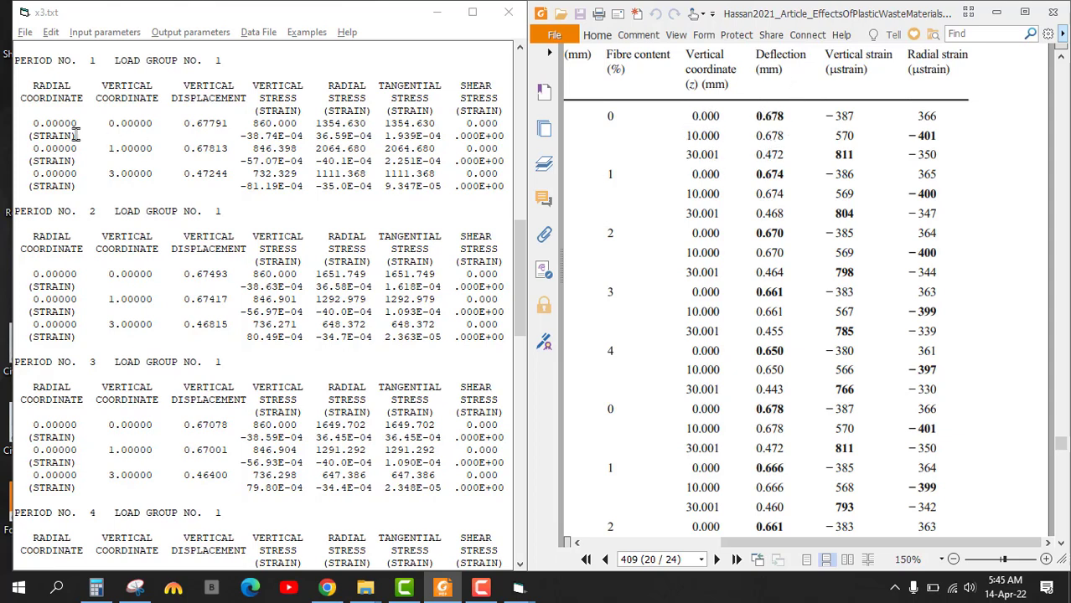
# Step: Compare period 1's vertical displacement at coordinate 0 with Table 10's deflection for 0% fibre content
pyautogui.moveTo(182, 124); pyautogui.dragTo(228, 121)
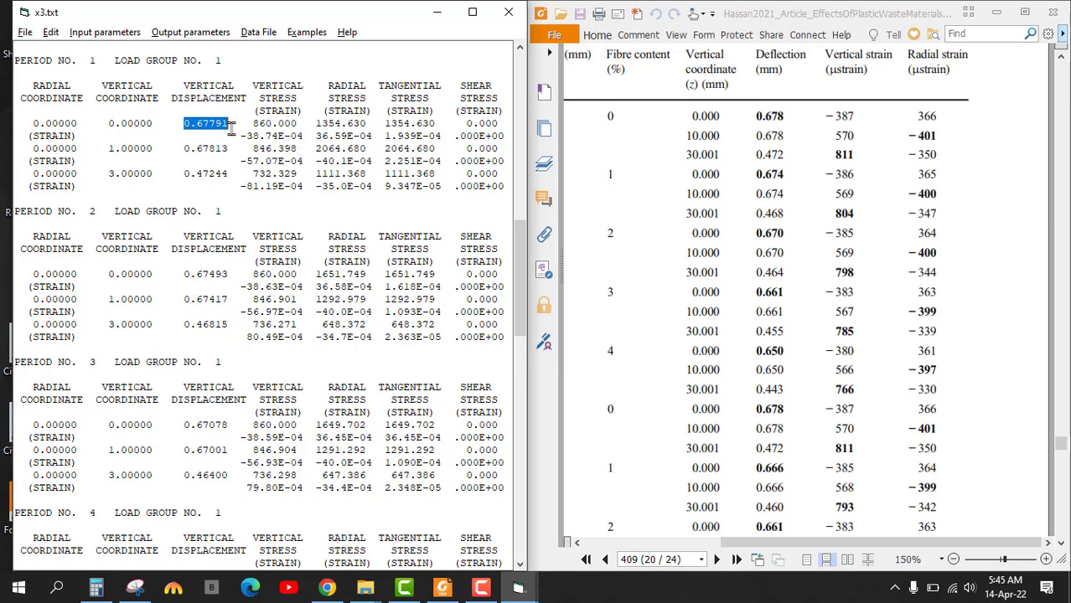
pyautogui.click(754, 115)
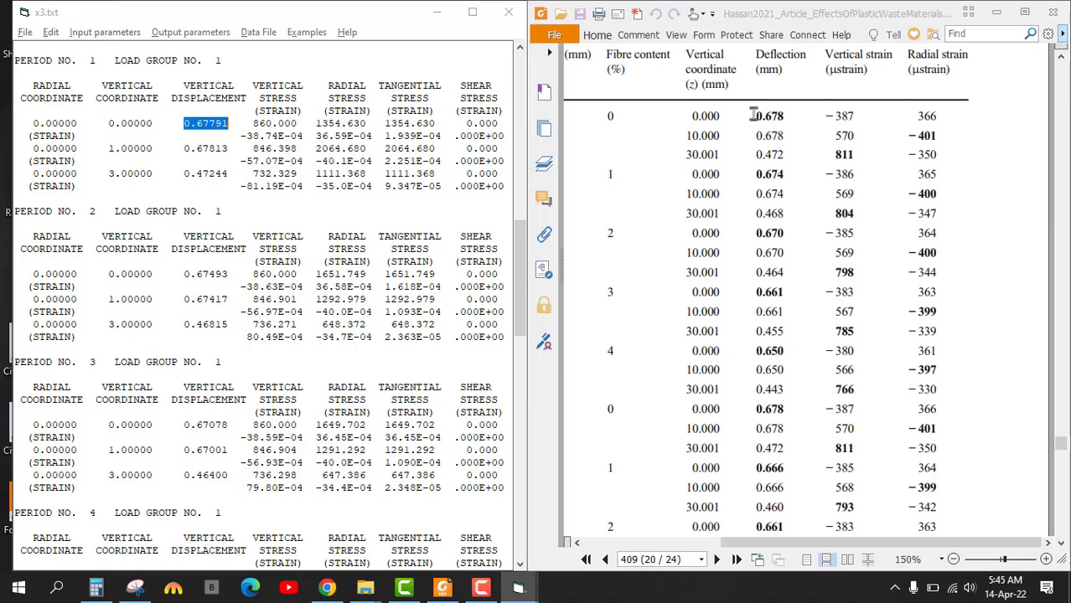
pyautogui.moveTo(753, 116); pyautogui.dragTo(783, 114)
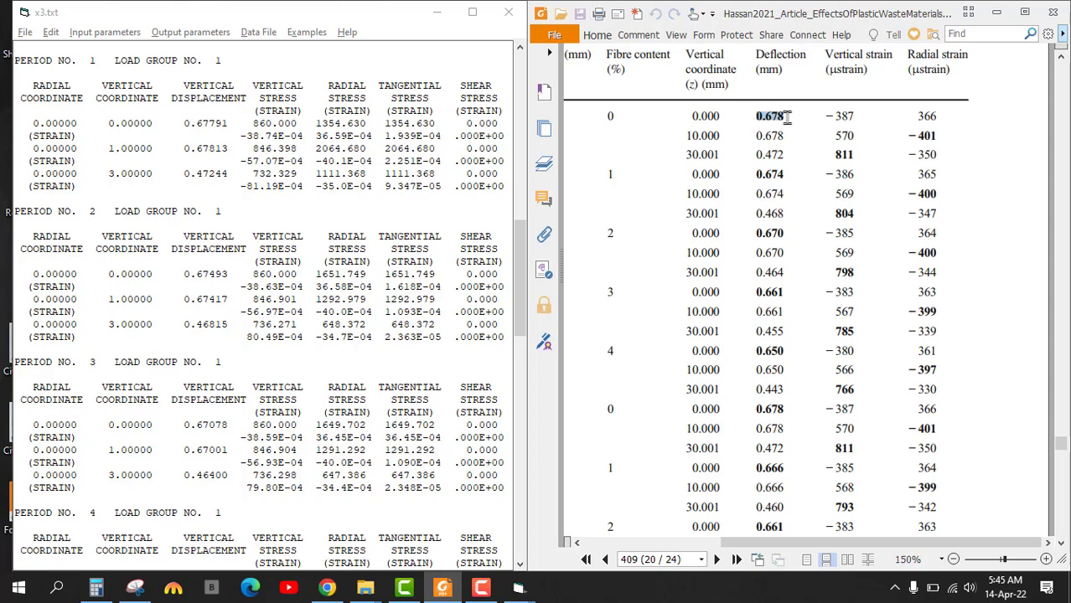
pyautogui.moveTo(760, 70); pyautogui.dragTo(759, 73)
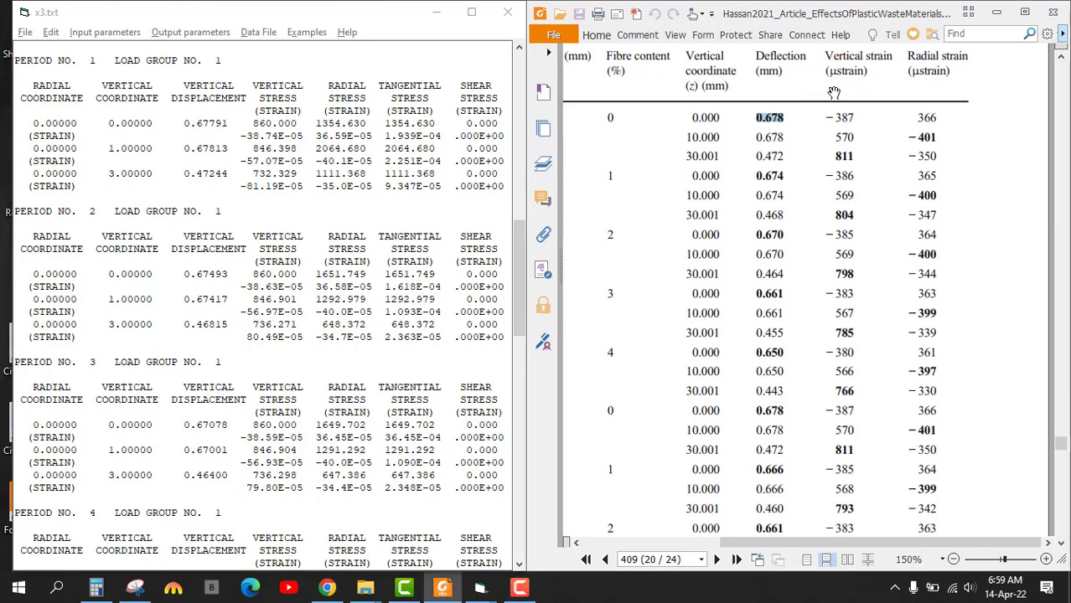
# Step: Compare Table 10's vertical microstrain for 0% fibre at depth 0 with period 1's vertical strain at coordinate 0
pyautogui.click(825, 119)
pyautogui.doubleClick(844, 118)
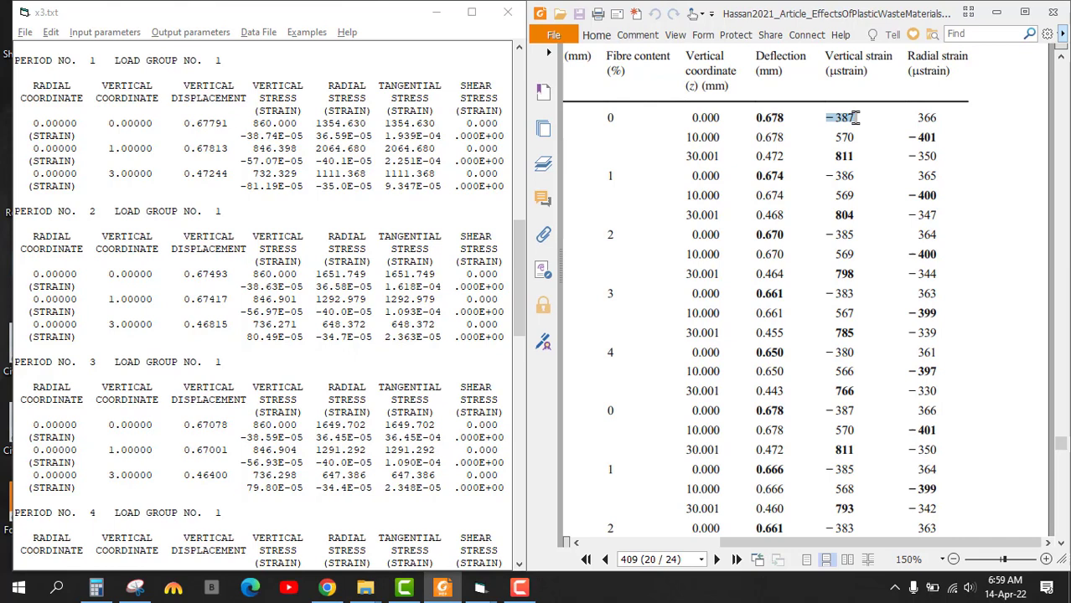
pyautogui.click(826, 74)
pyautogui.moveTo(835, 70); pyautogui.dragTo(835, 72)
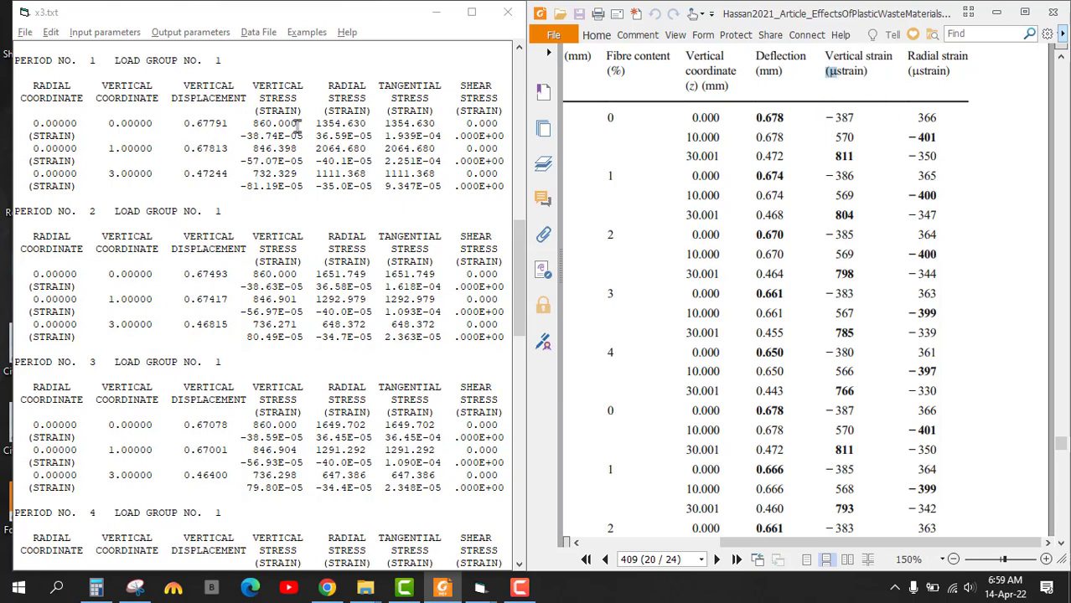
pyautogui.moveTo(692, 119); pyautogui.dragTo(720, 117)
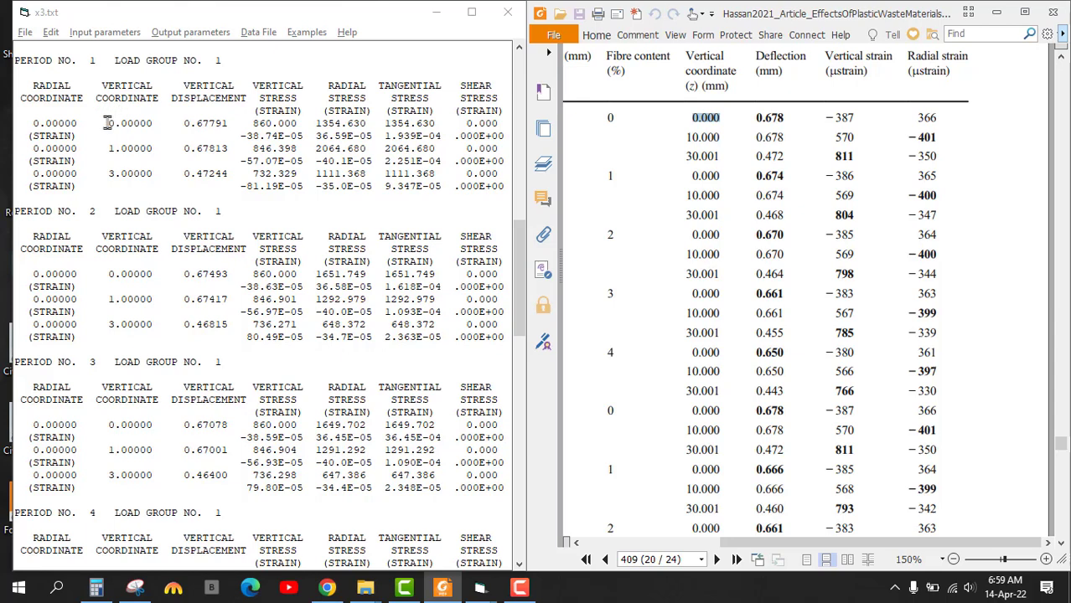
pyautogui.moveTo(107, 123); pyautogui.dragTo(155, 123)
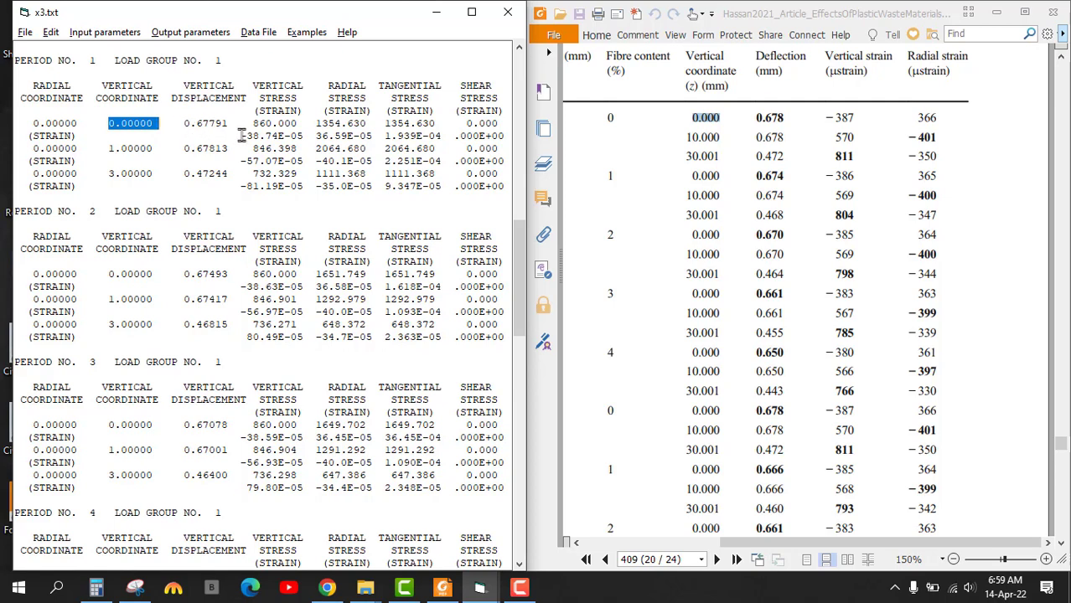
pyautogui.moveTo(241, 135); pyautogui.dragTo(304, 135)
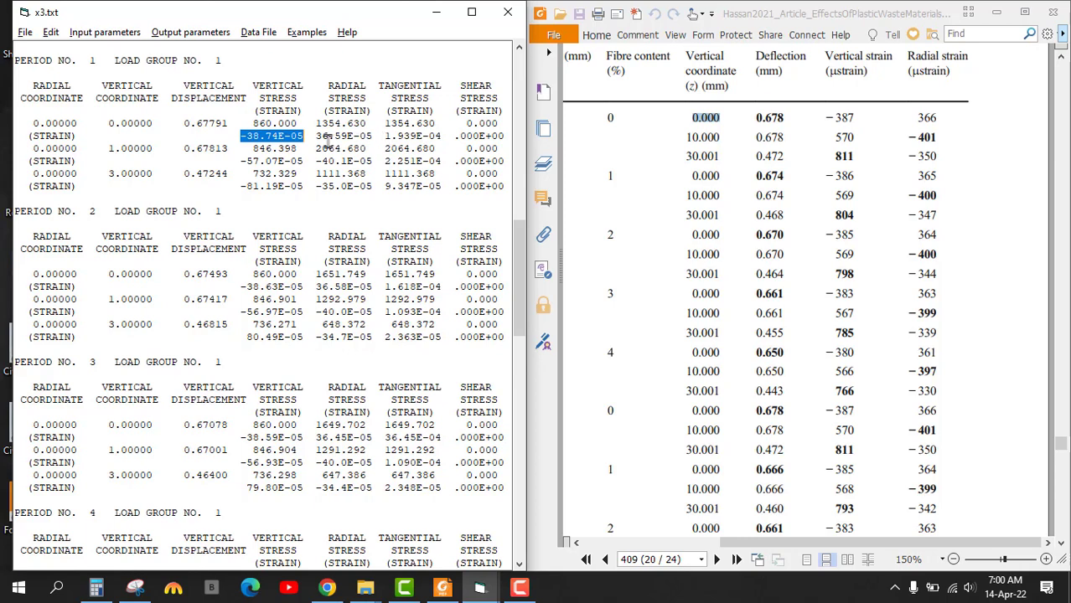
# Step: Compare period 1's radial strain at vertical coordinate 0 with Table 10's radial strain for 0% fibre
pyautogui.moveTo(317, 136); pyautogui.dragTo(368, 135)
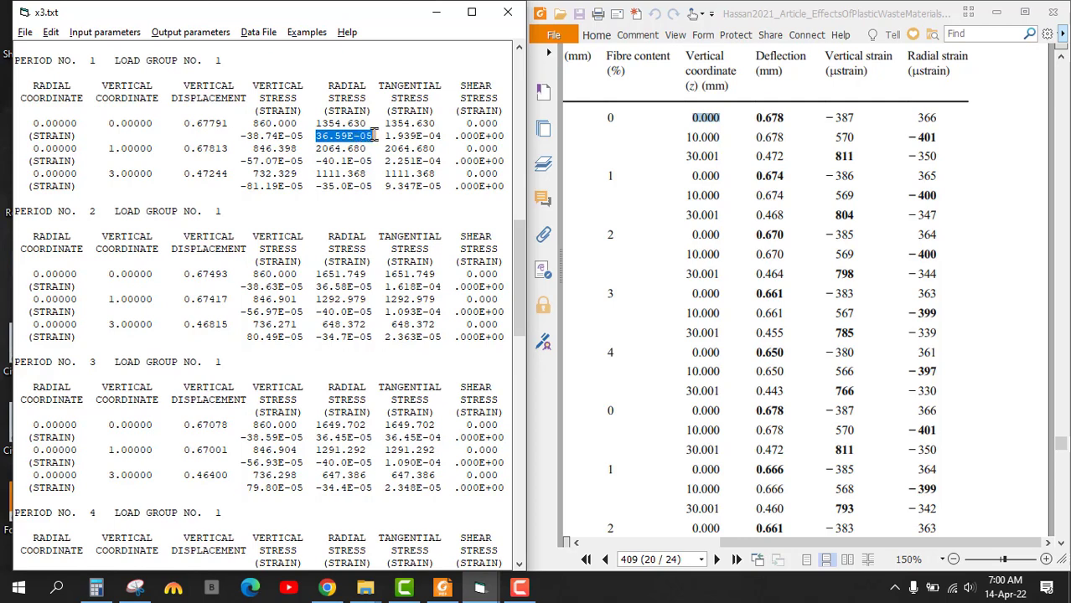
pyautogui.moveTo(319, 135); pyautogui.dragTo(310, 136)
pyautogui.moveTo(917, 118); pyautogui.dragTo(938, 117)
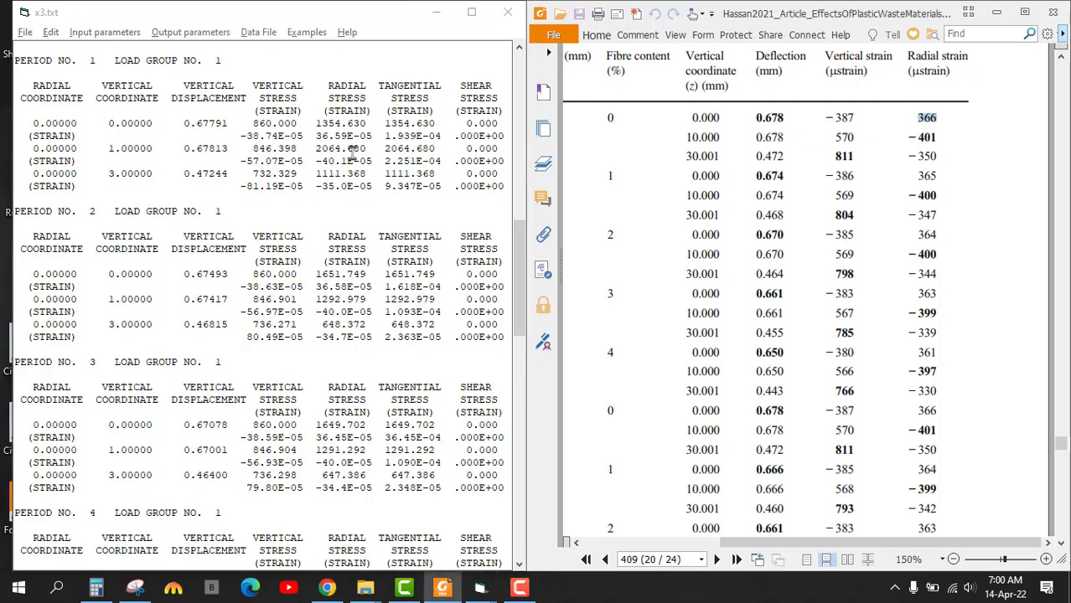
pyautogui.moveTo(317, 136); pyautogui.dragTo(344, 140)
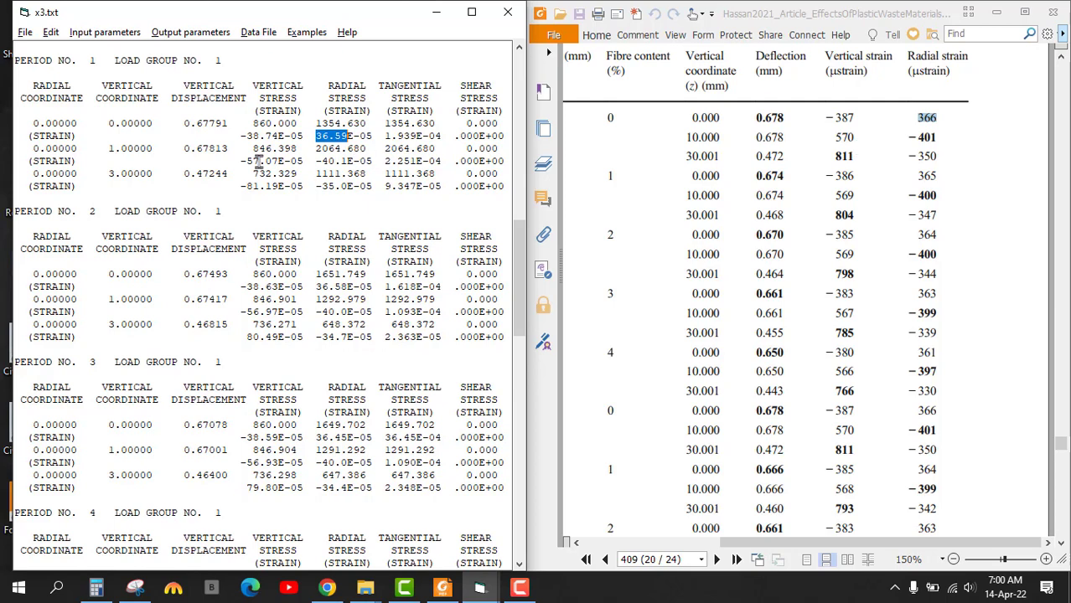
# Step: Compare period 1's strains at vertical coordinate 1 with Table 10 and examine the table's 30.001 mm strains for 0% fibre
pyautogui.moveTo(248, 161); pyautogui.dragTo(370, 162)
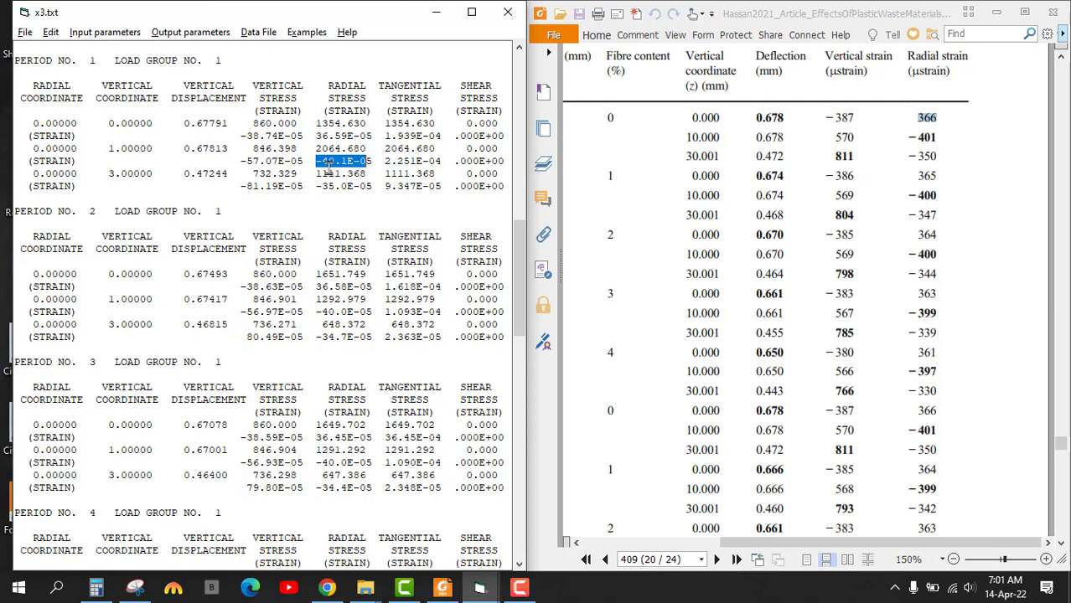
pyautogui.moveTo(101, 149); pyautogui.dragTo(155, 150)
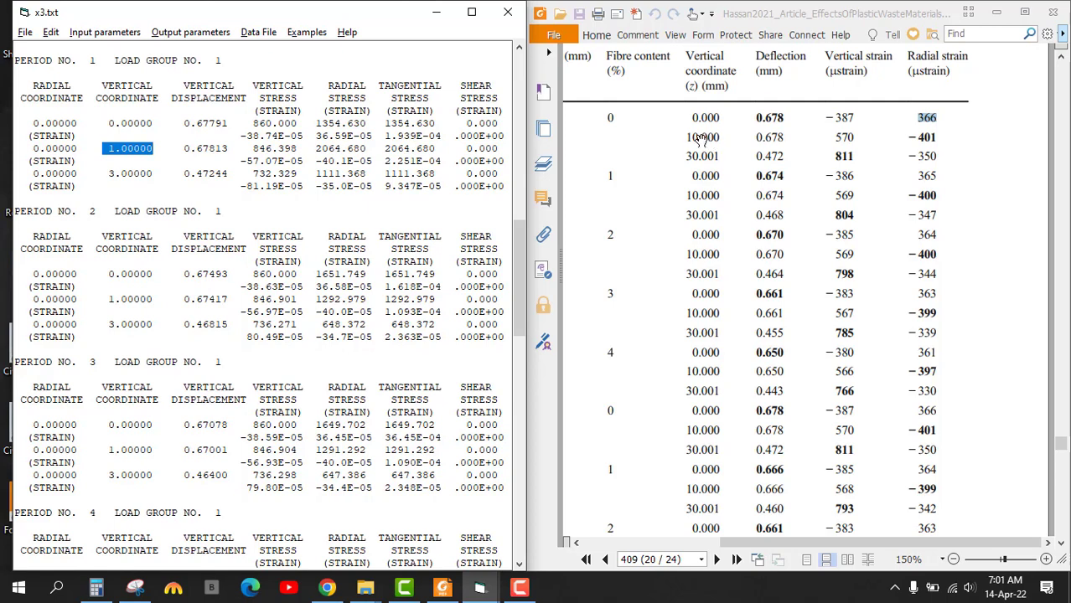
pyautogui.click(846, 141)
pyautogui.moveTo(837, 154); pyautogui.dragTo(932, 156)
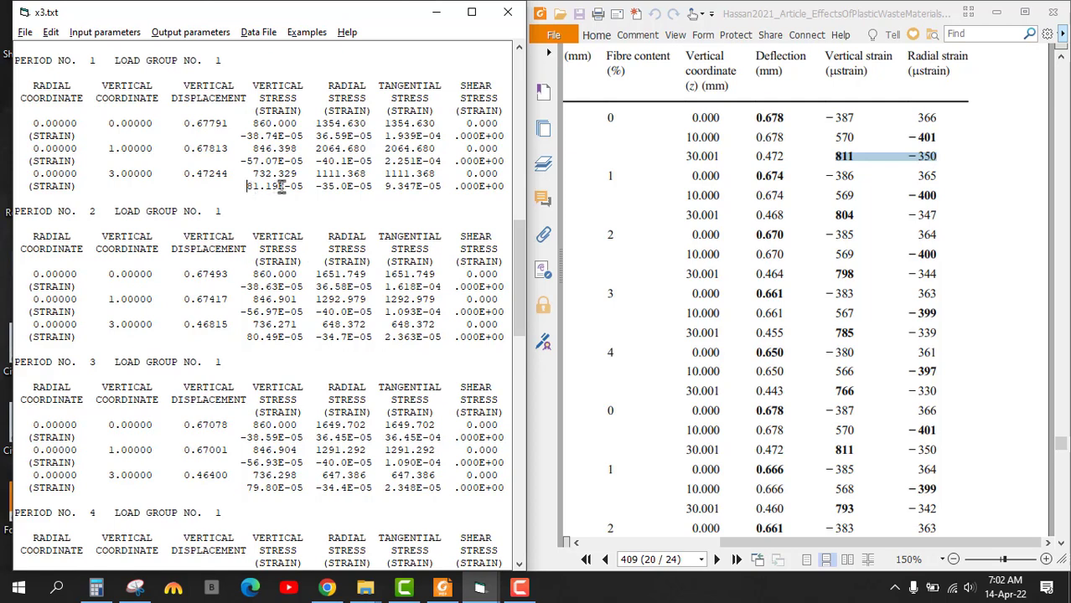